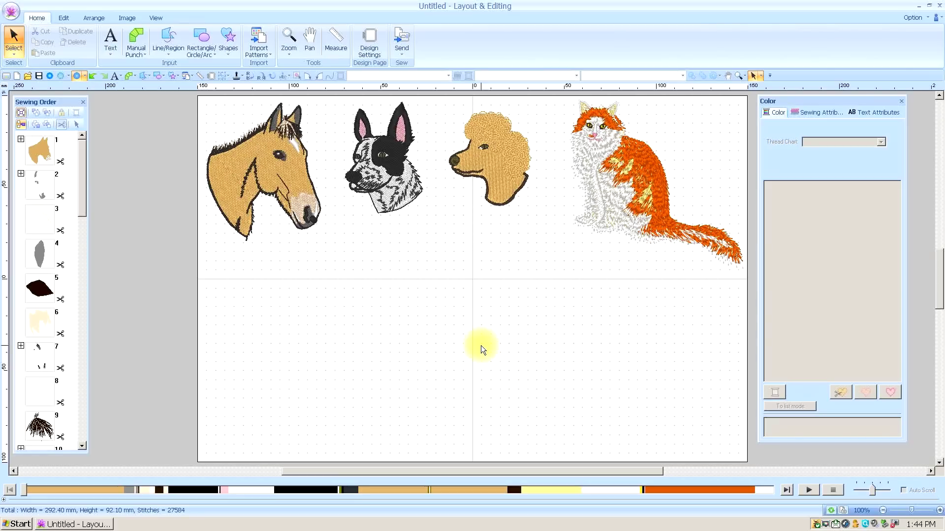
# Open the penny image file as a tracing template and place the horse photo below the row of embroidered animals
pyautogui.click(128, 18)
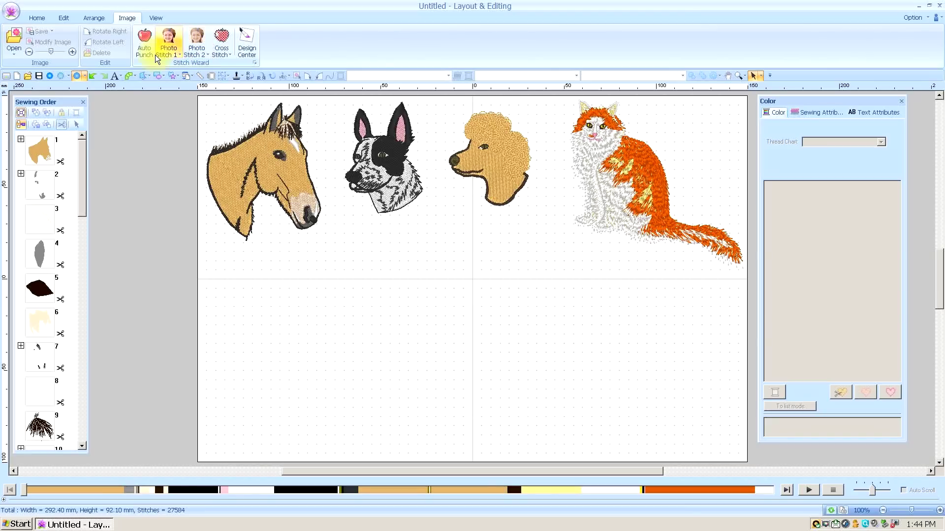
pyautogui.click(267, 299)
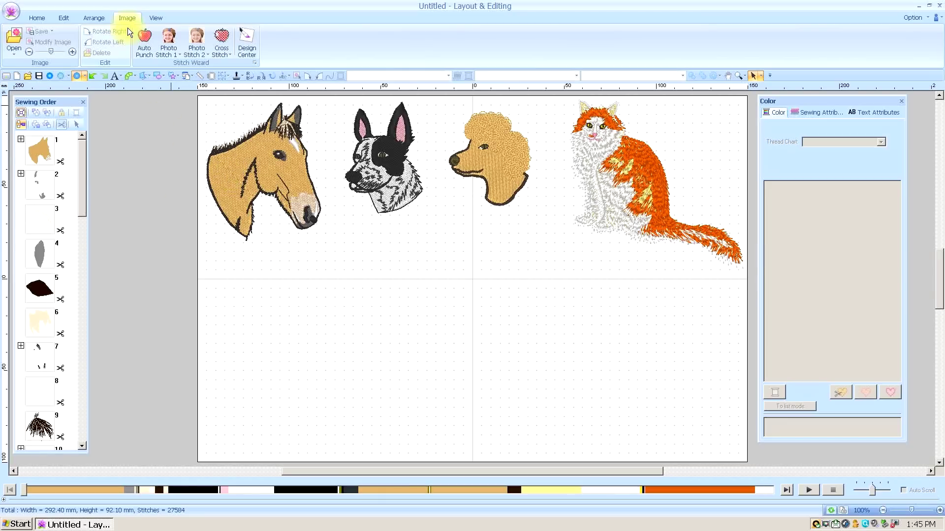
pyautogui.click(10, 39)
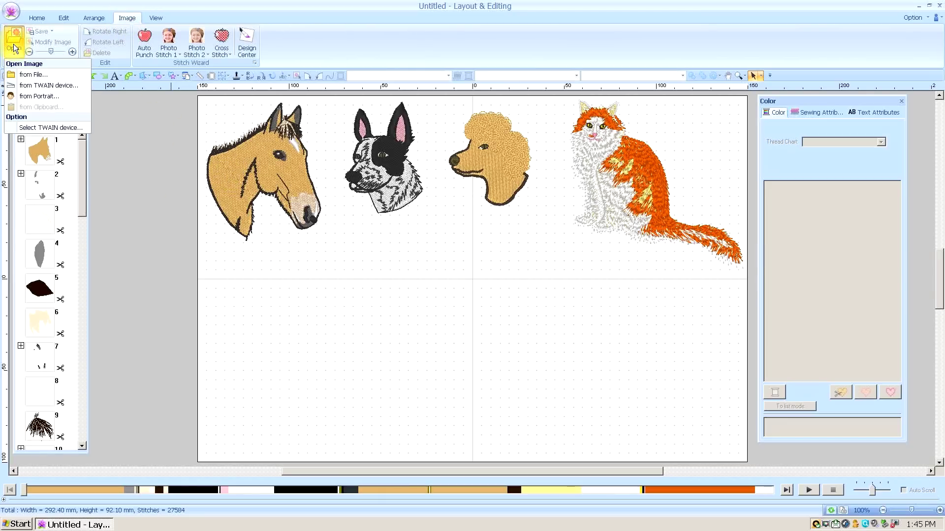
pyautogui.click(27, 74)
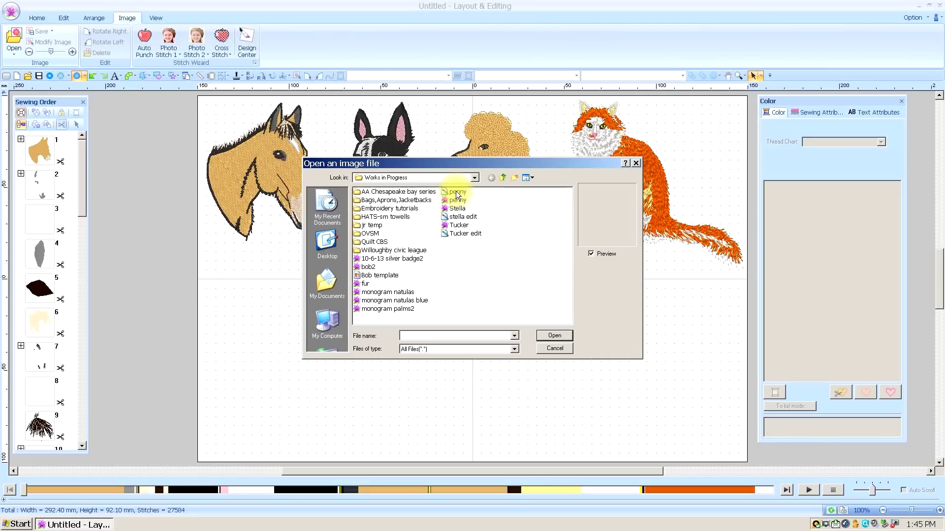
pyautogui.click(457, 192)
pyautogui.click(554, 336)
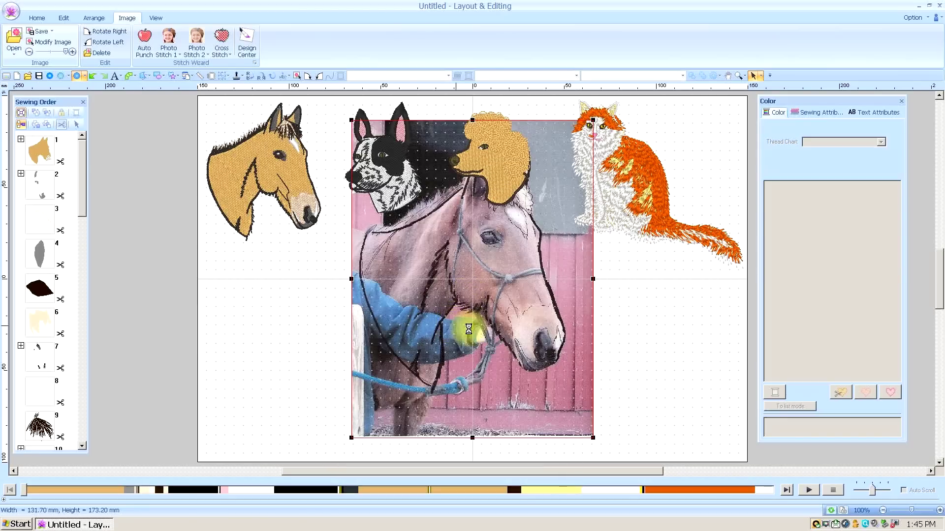
pyautogui.click(634, 335)
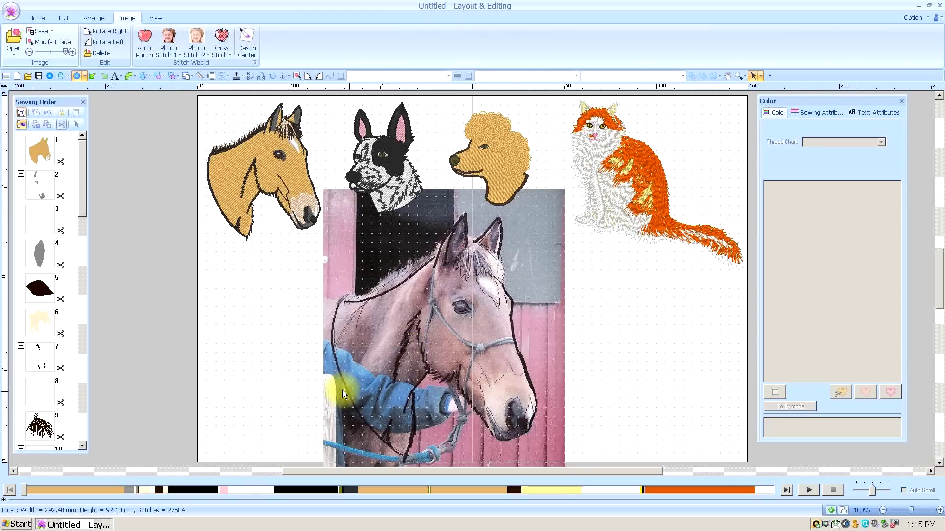
pyautogui.click(35, 17)
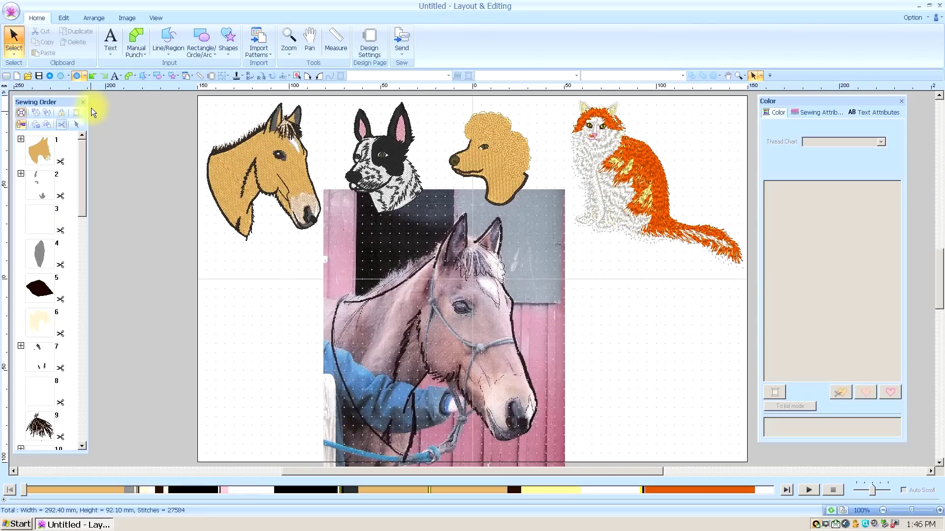
pyautogui.click(129, 17)
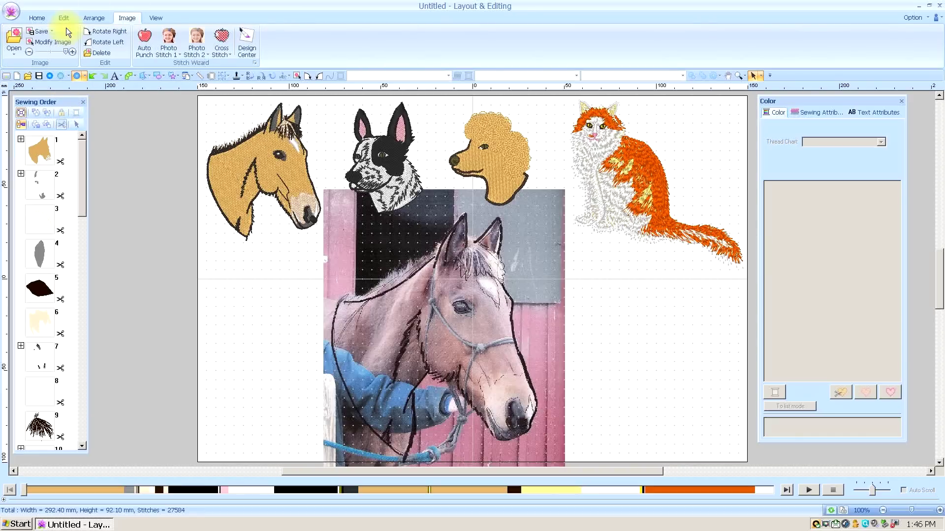
pyautogui.click(13, 41)
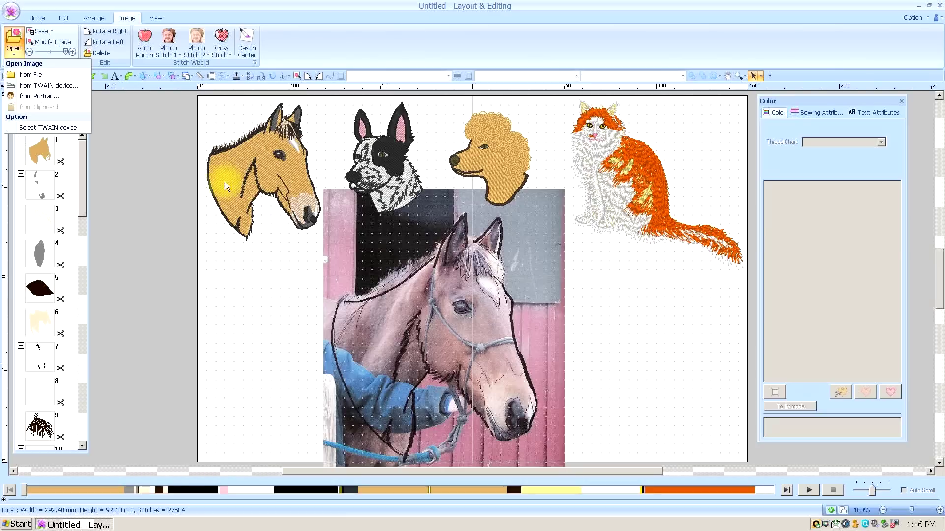
pyautogui.click(162, 179)
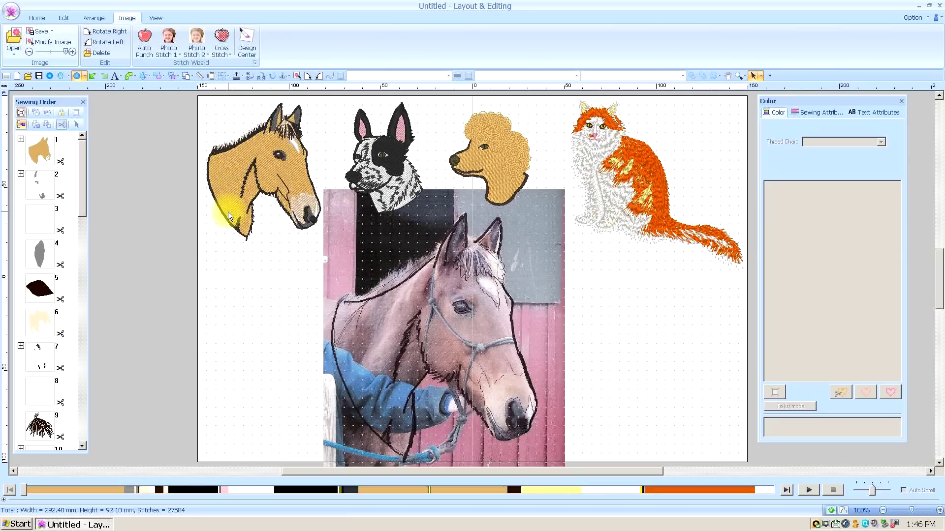
# Show the design in Stitch View and set the closed straight Line/Region tool to Fill Stitch with no outline
pyautogui.click(61, 75)
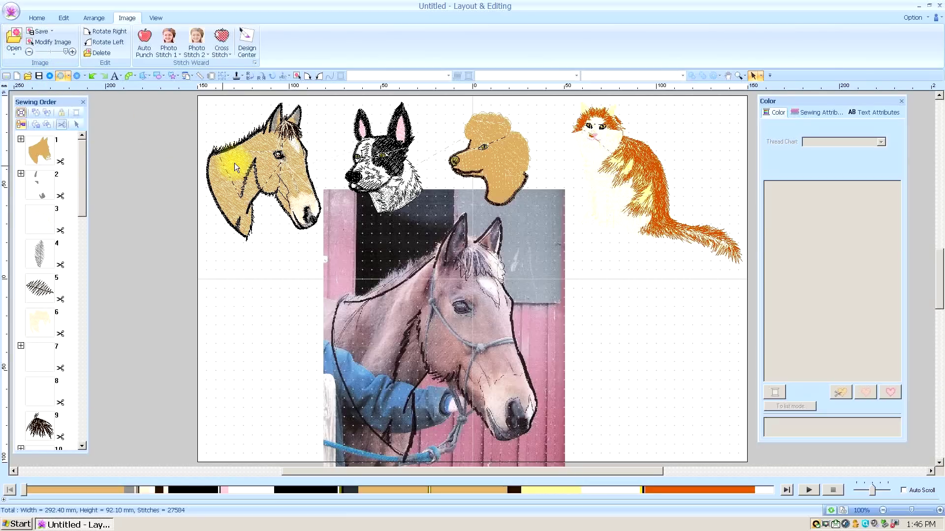
pyautogui.click(39, 17)
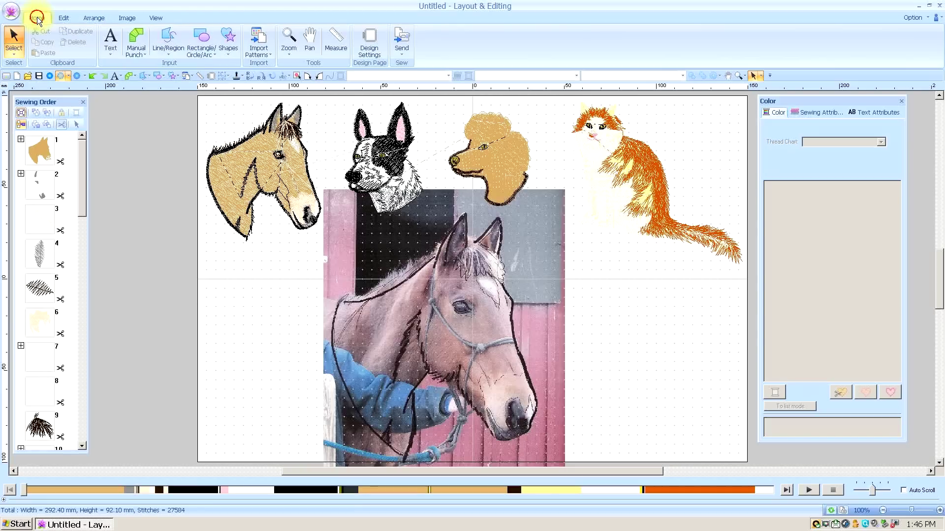
pyautogui.click(169, 38)
pyautogui.click(160, 77)
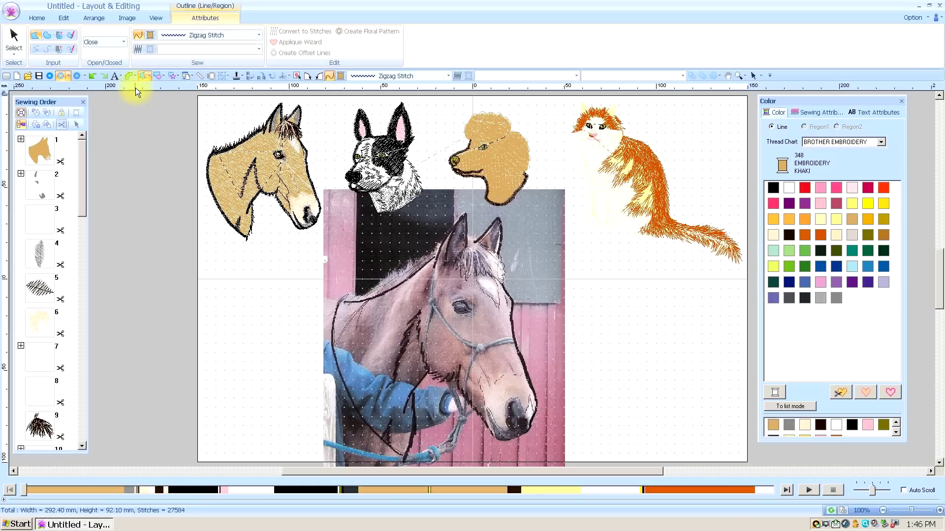
pyautogui.click(138, 48)
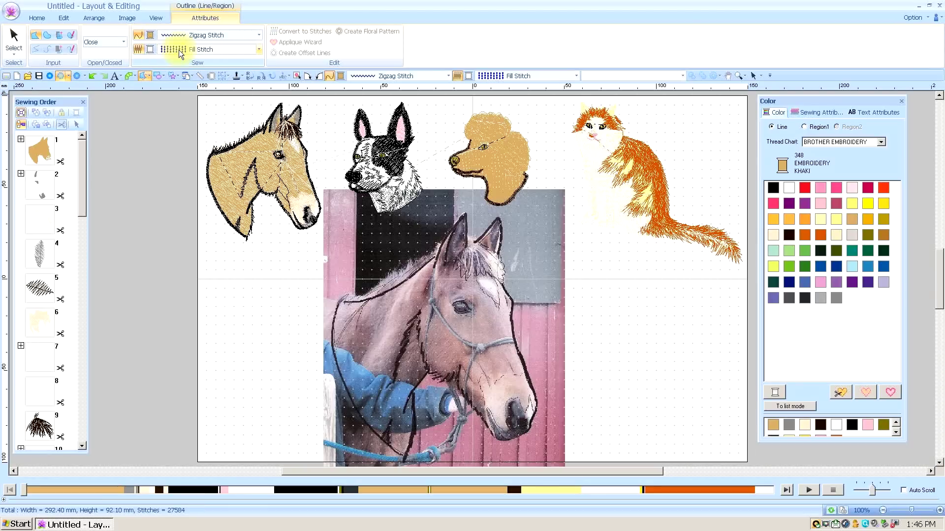
pyautogui.click(138, 35)
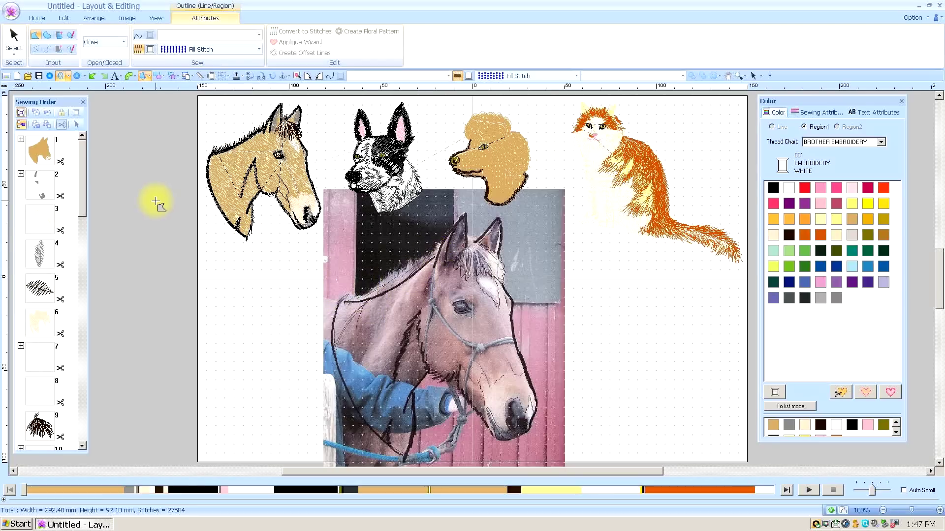
# Trace the photographed horse's neck and head with straight segments as one closed fill-stitch region
pyautogui.click(338, 305)
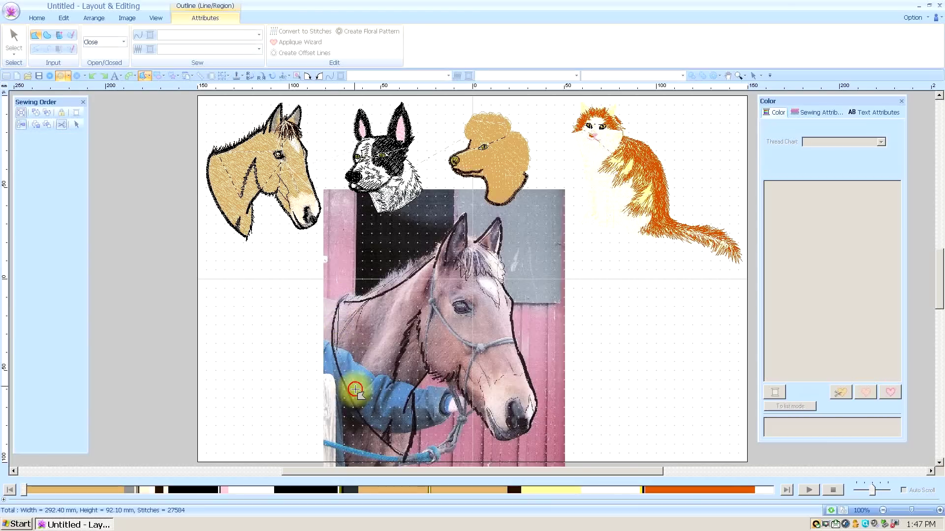
pyautogui.click(388, 441)
pyautogui.click(403, 456)
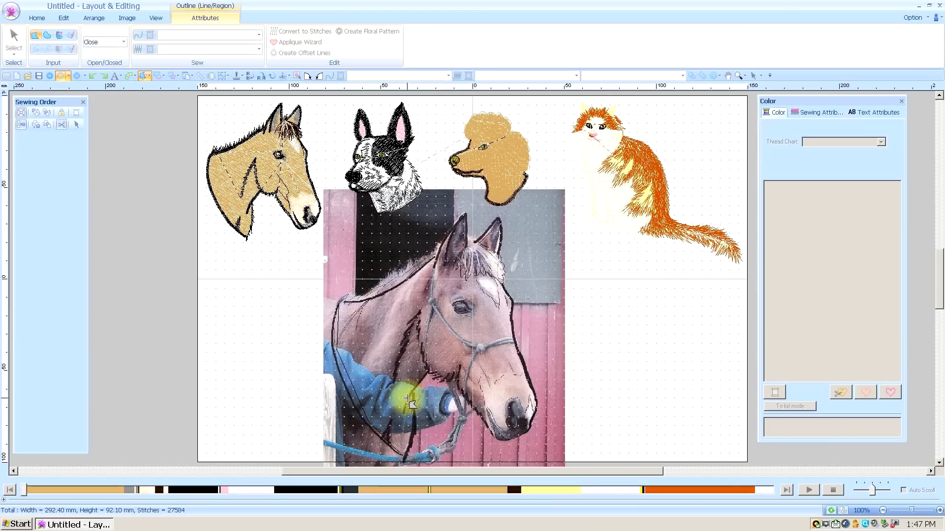
pyautogui.click(428, 370)
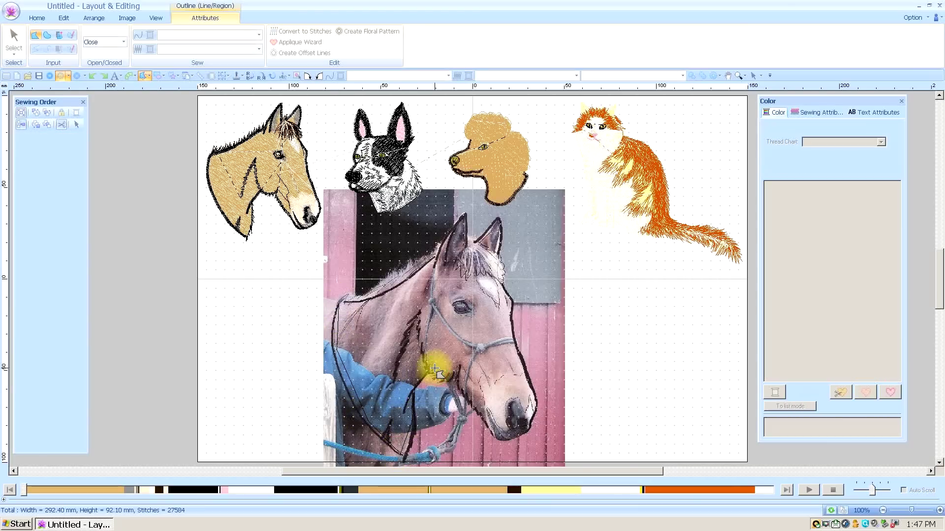
pyautogui.click(460, 378)
pyautogui.click(506, 437)
pyautogui.click(534, 409)
pyautogui.click(482, 277)
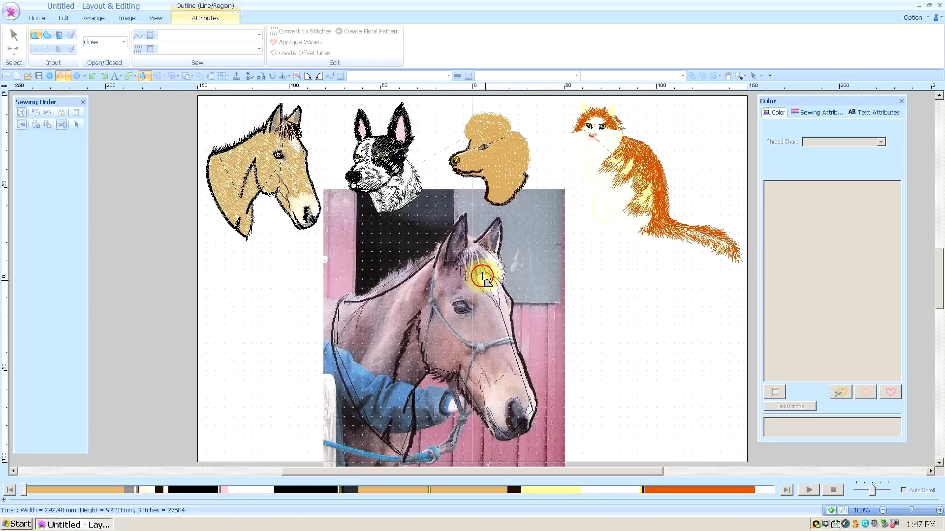
pyautogui.doubleClick(391, 294)
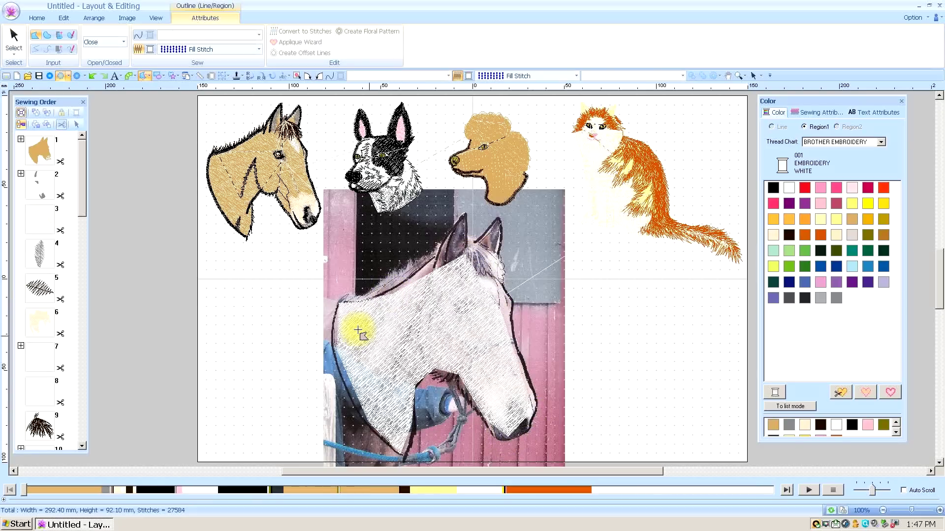
# Set a constant fill direction of 313 degrees for the horse head region
pyautogui.click(14, 35)
pyautogui.click(470, 319)
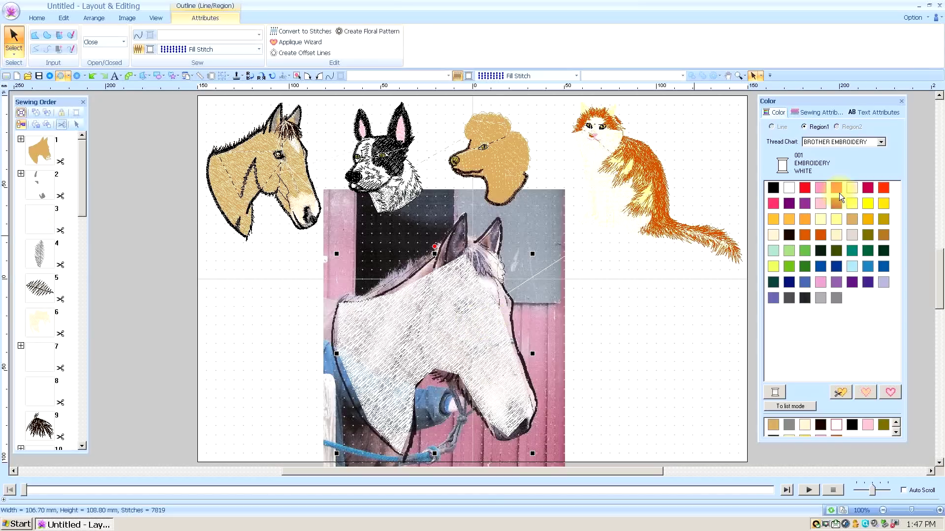
pyautogui.click(816, 113)
pyautogui.moveTo(797, 220)
pyautogui.mouseDown()
pyautogui.moveTo(793, 213)
pyautogui.moveTo(800, 234)
pyautogui.mouseUp()
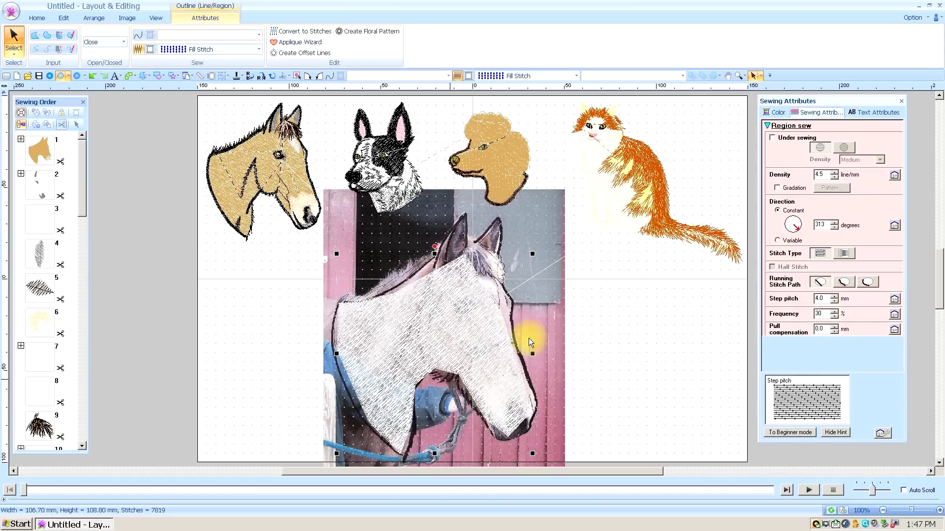
# Recolor the horse head region to thread 348 Khaki and delete the region
pyautogui.click(776, 112)
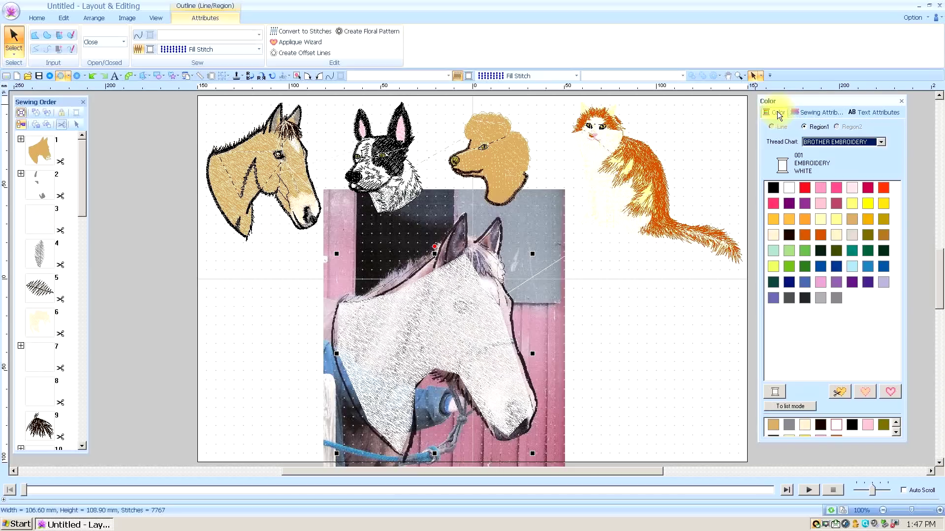
pyautogui.click(851, 220)
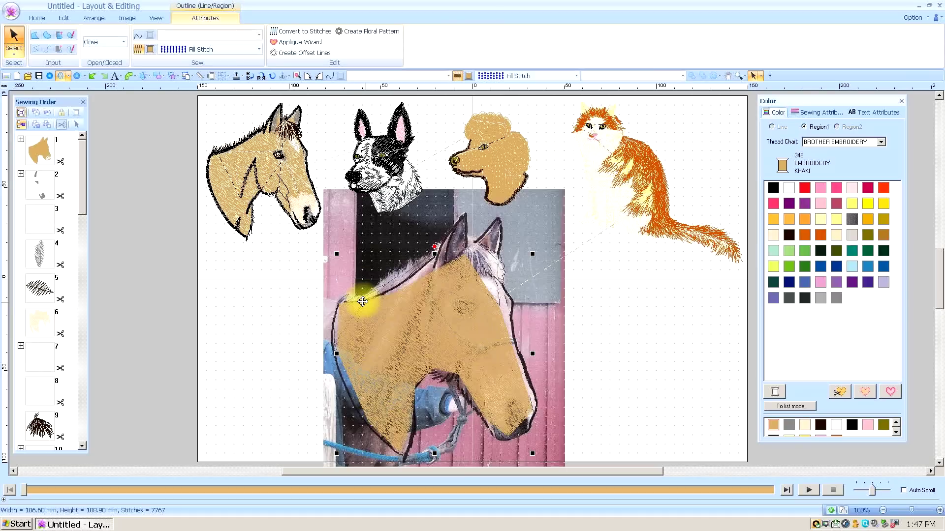
pyautogui.click(450, 331)
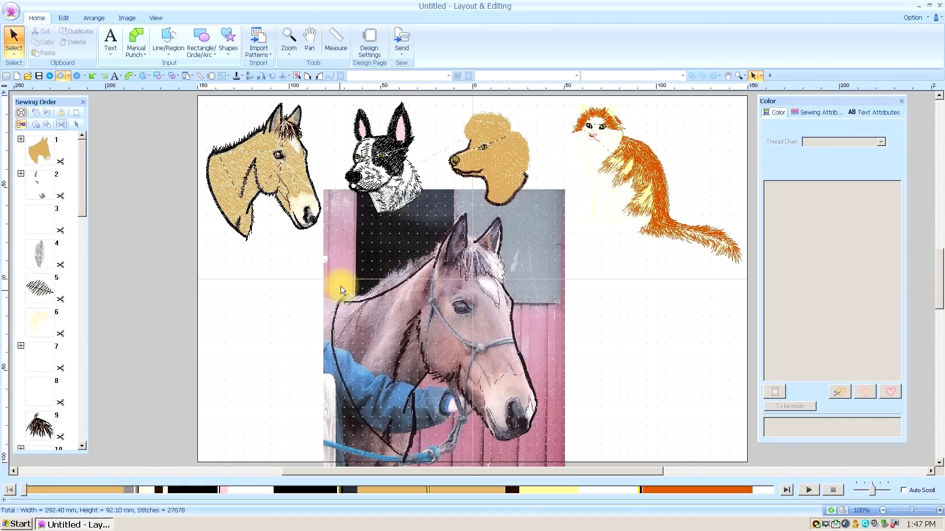
# Use Manual Punch with curved blocks to create a satin-stitch band about 55 by 32.5 mm along the horse's mane
pyautogui.click(130, 76)
pyautogui.click(131, 105)
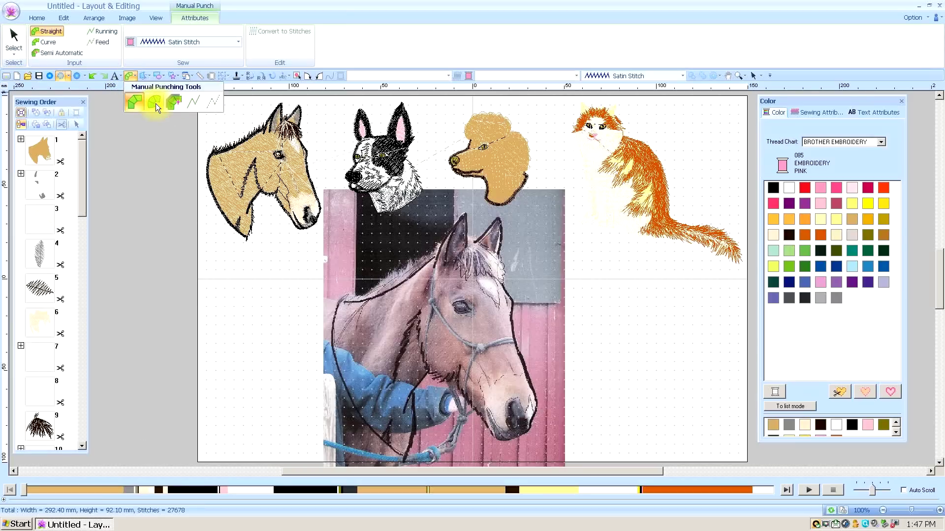
pyautogui.click(156, 102)
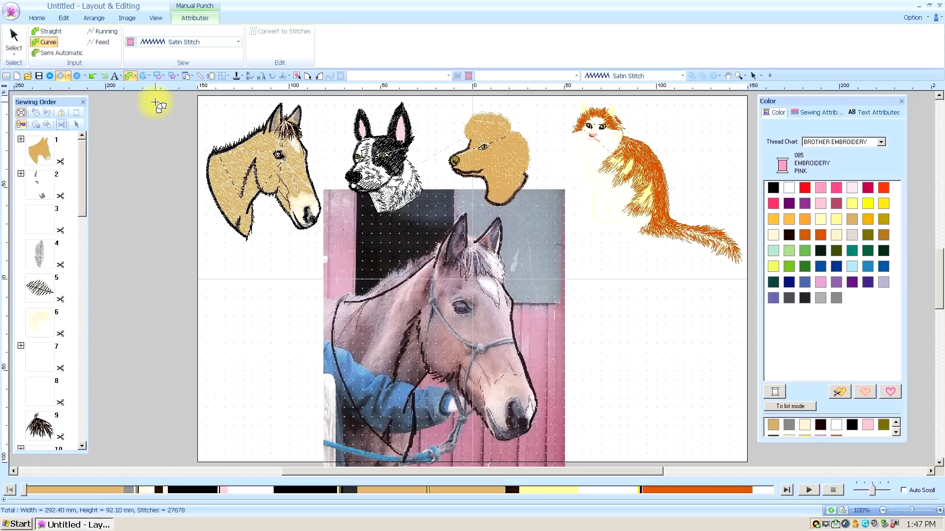
pyautogui.click(348, 291)
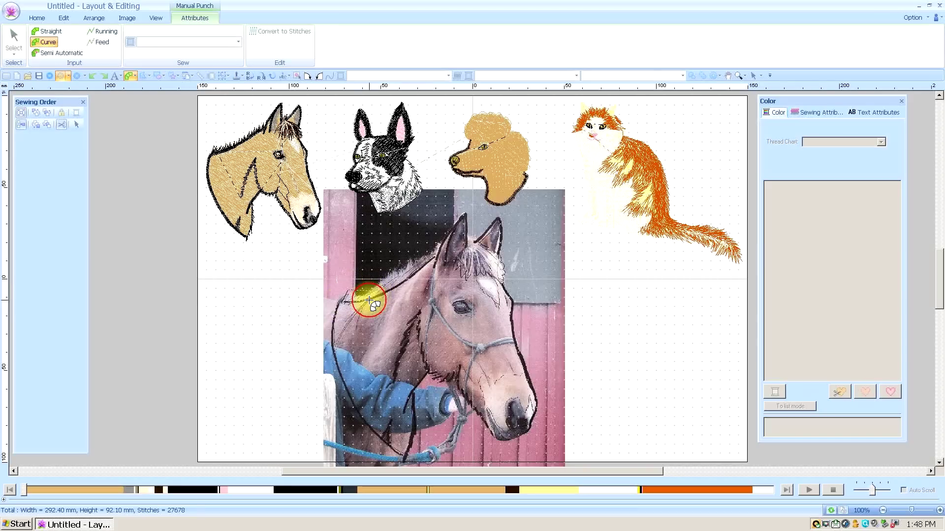
pyautogui.click(392, 287)
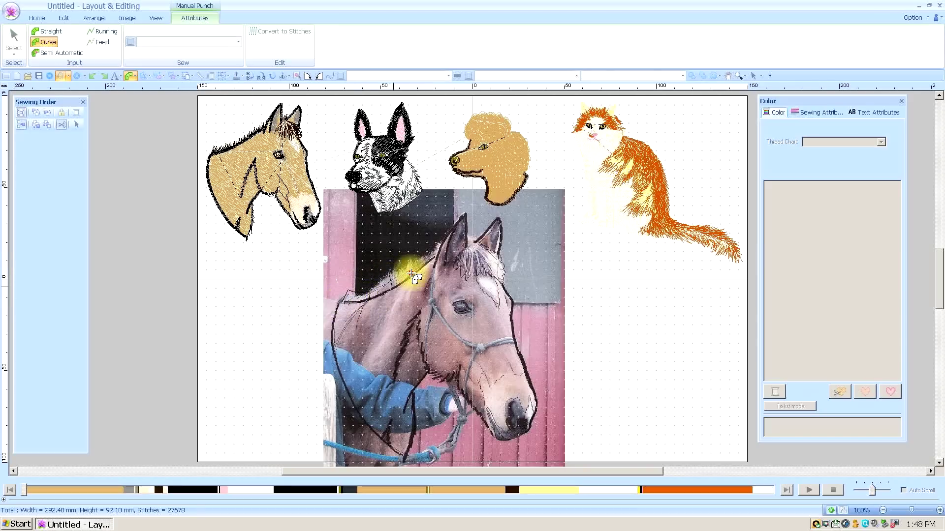
pyautogui.click(433, 260)
pyautogui.click(441, 253)
pyautogui.press('Return')
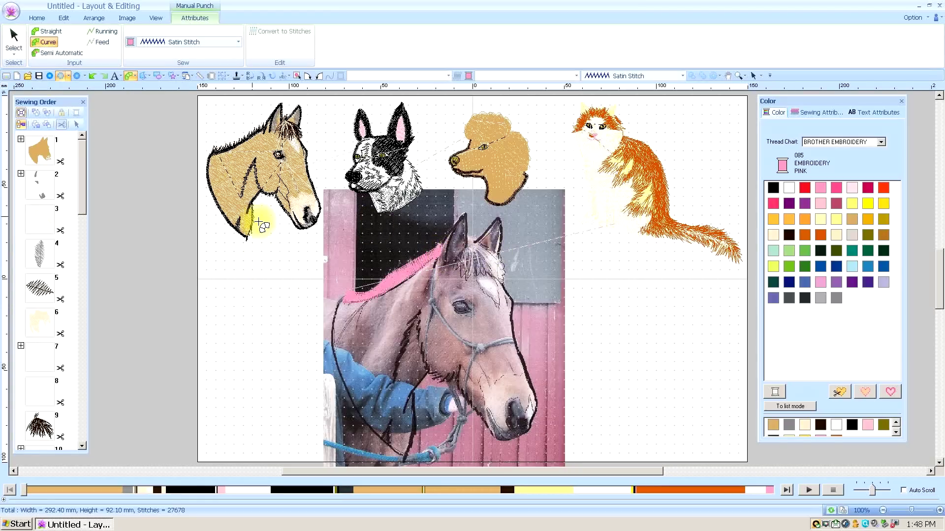
# Turn on the feathered edge for the first side of the mane band with a 4.0 mm depth
pyautogui.click(13, 37)
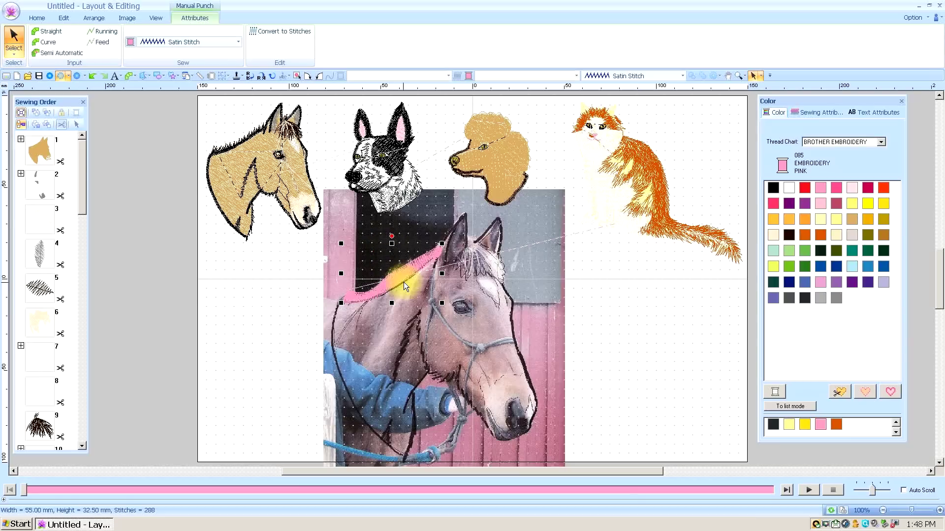
pyautogui.click(821, 112)
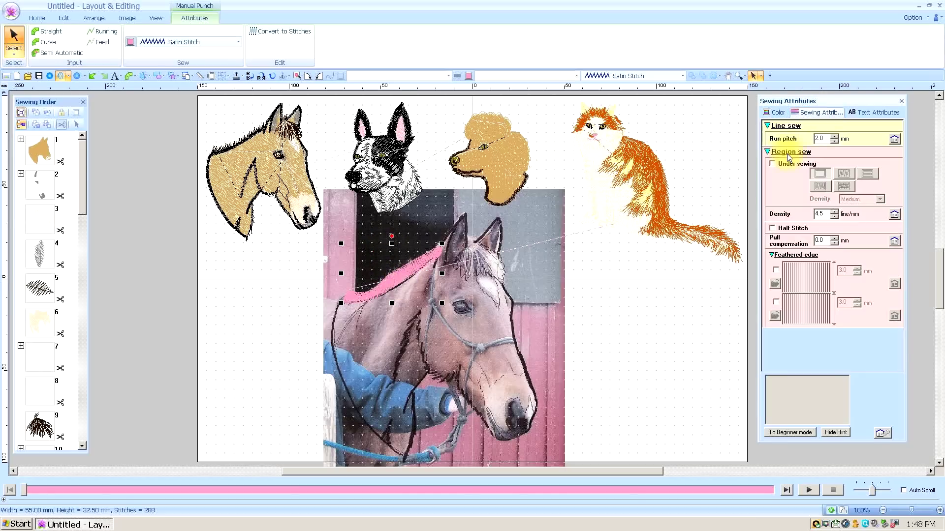
pyautogui.click(776, 270)
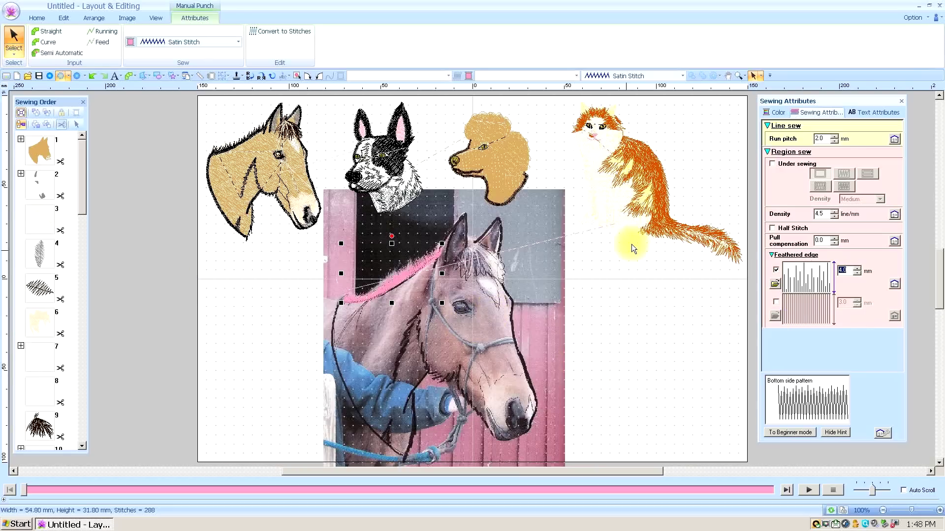
# Add a second curved manual-punch satin band in thread 800 Red along the mane, overlapping the pink band
pyautogui.click(129, 76)
pyautogui.click(148, 96)
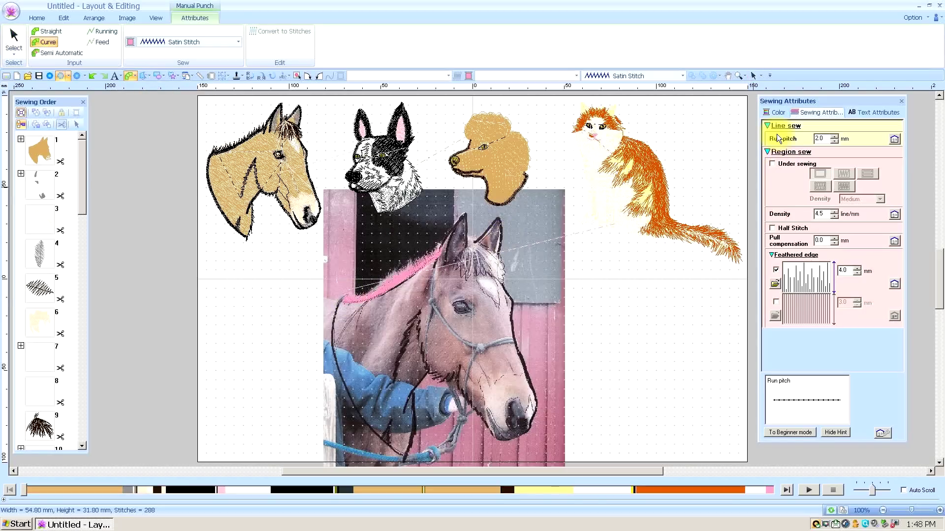
pyautogui.click(775, 112)
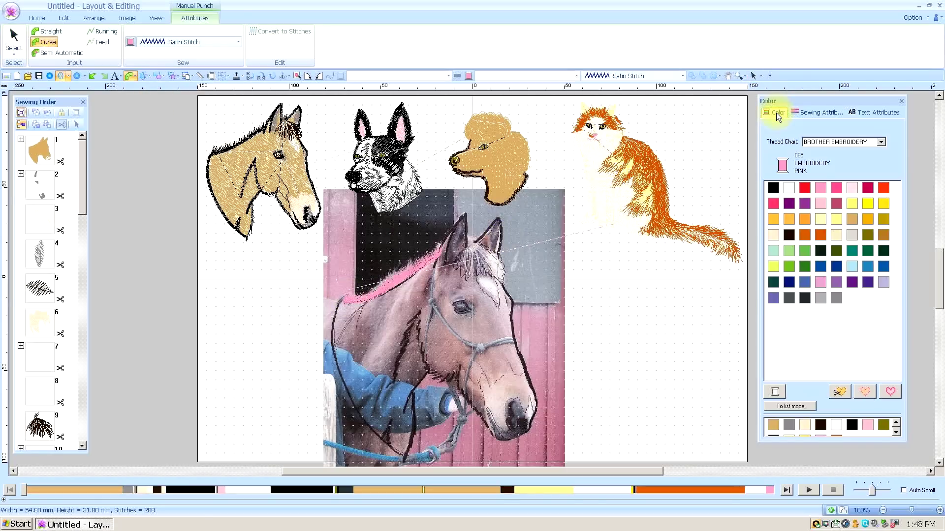
pyautogui.click(804, 187)
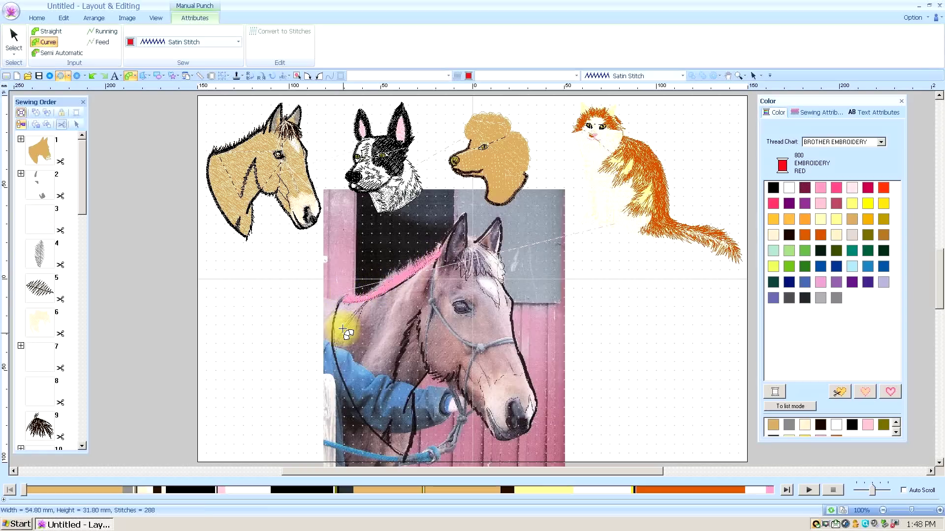
pyautogui.click(347, 294)
pyautogui.click(384, 288)
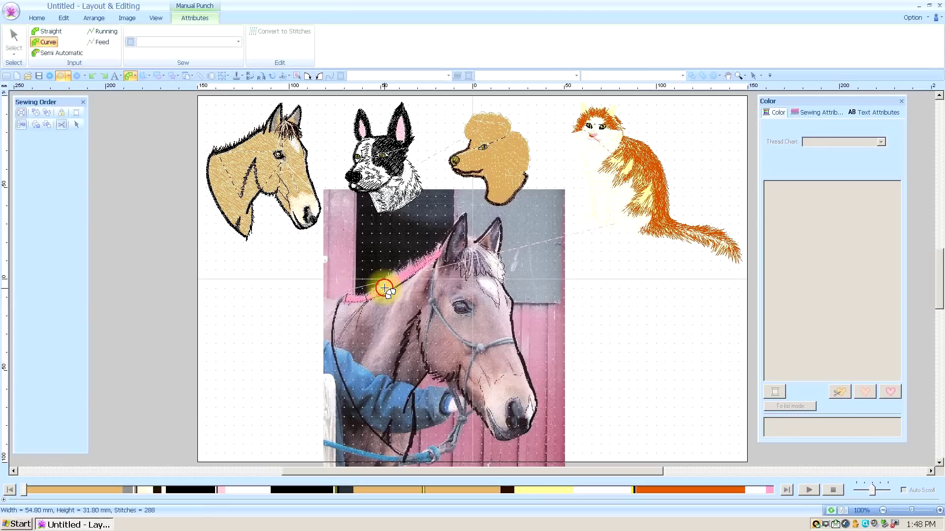
pyautogui.click(416, 270)
pyautogui.click(440, 257)
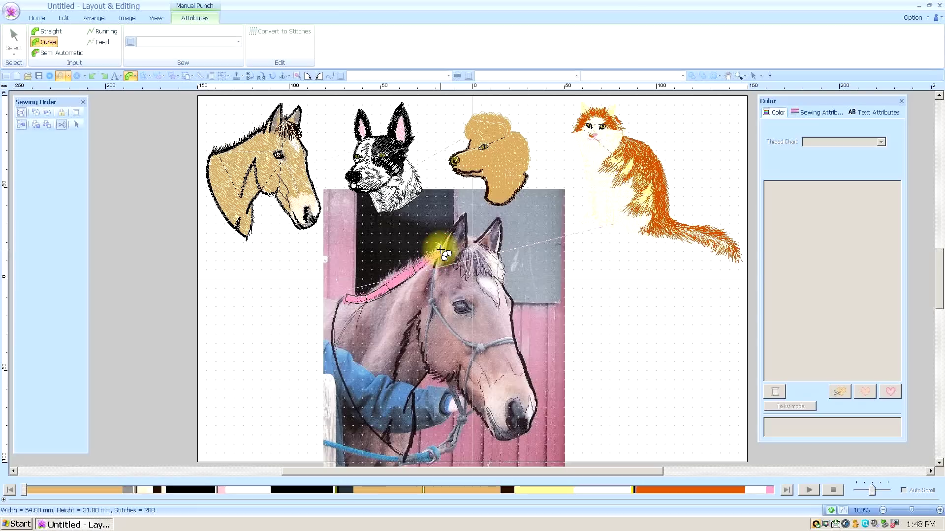
pyautogui.doubleClick(440, 257)
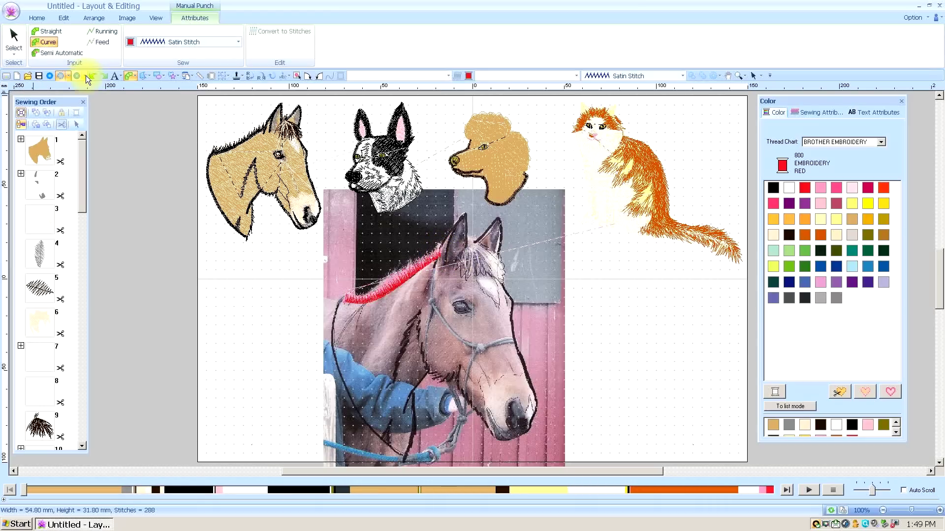
# Examine the overlapping mane bands in realistic view and close up in stitch view
pyautogui.click(14, 39)
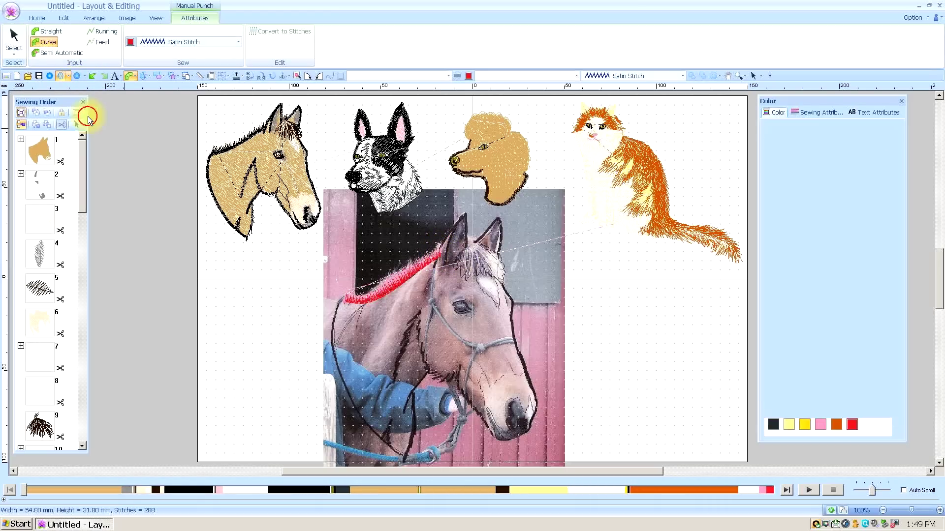
pyautogui.click(107, 102)
pyautogui.click(74, 75)
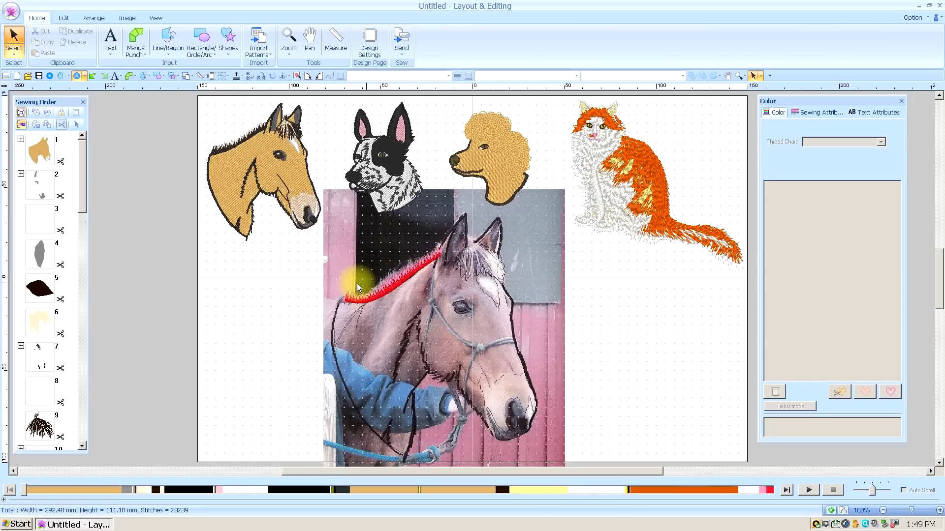
pyautogui.click(288, 34)
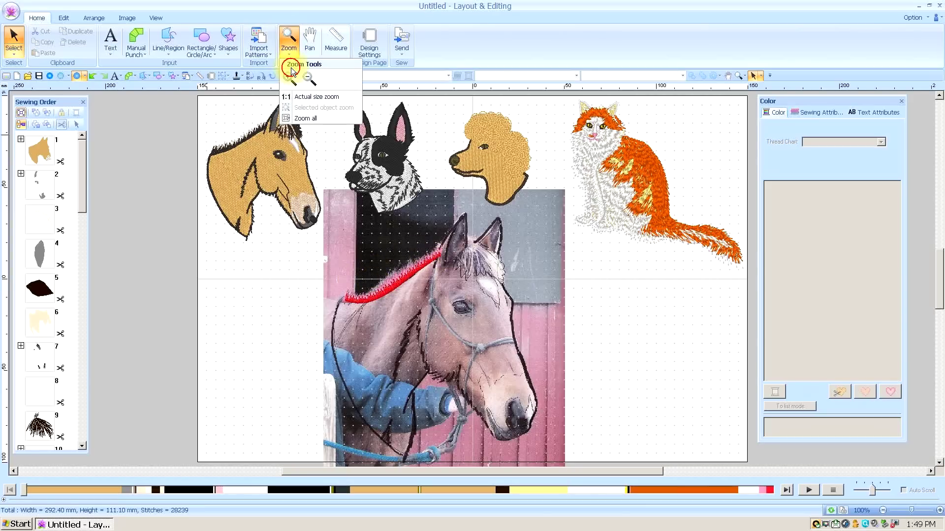
pyautogui.click(304, 94)
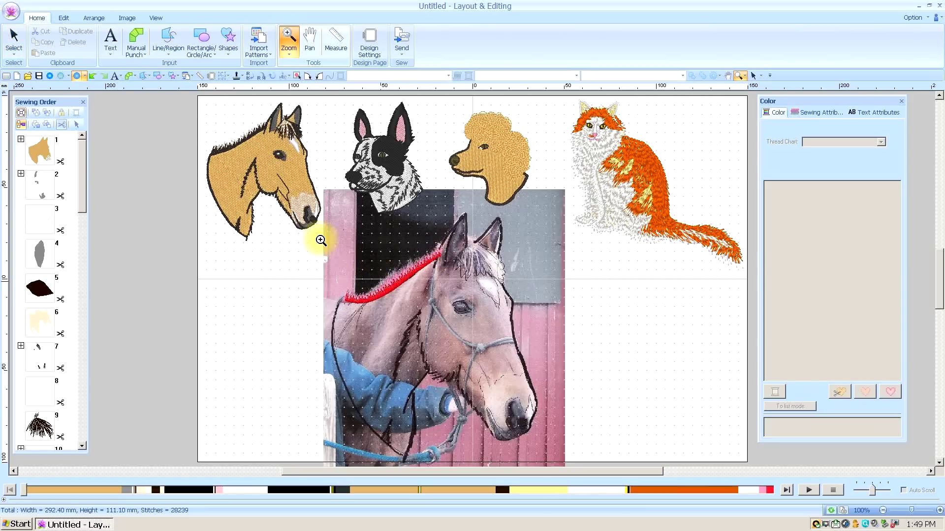
pyautogui.click(60, 75)
pyautogui.moveTo(348, 255); pyautogui.dragTo(428, 310)
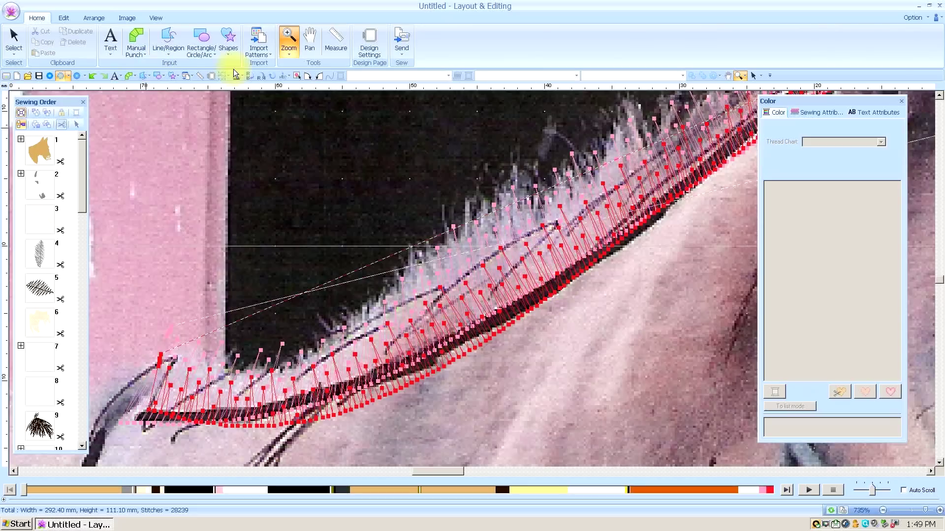
pyautogui.click(287, 54)
pyautogui.click(308, 80)
pyautogui.click(288, 52)
pyautogui.click(308, 119)
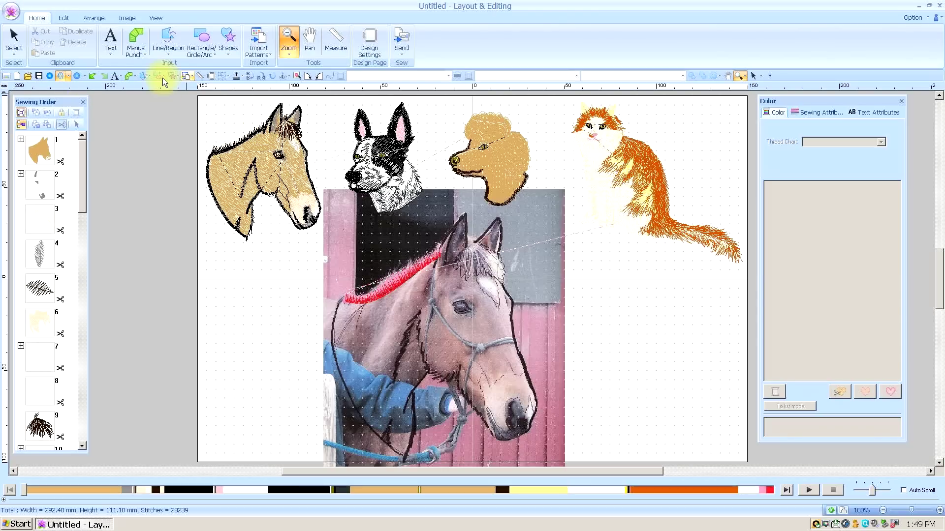
# Draw an open freehand line of back-and-forth hair strokes over the horse's forelock, about 31 by 23.5 mm
pyautogui.click(165, 46)
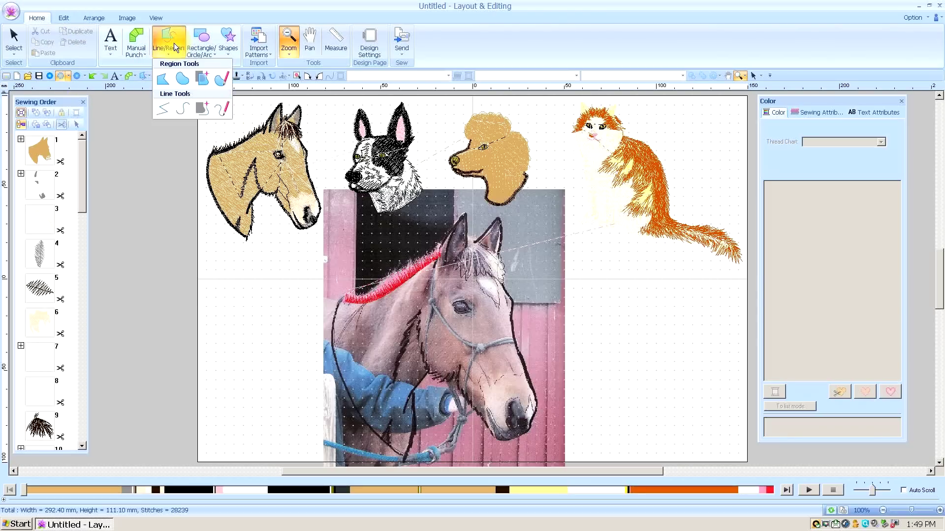
pyautogui.click(222, 114)
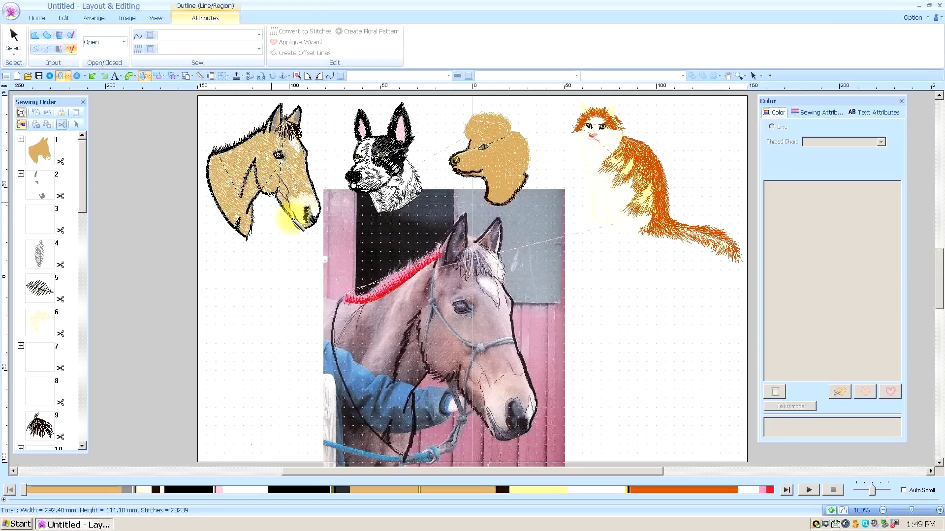
pyautogui.click(470, 244)
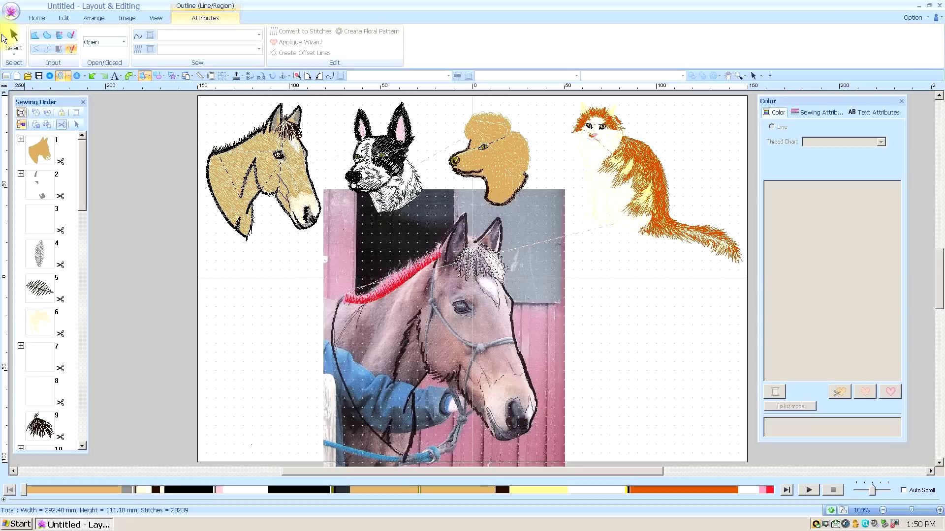
# Turn on line sewing for the forelock strokes as a running stitch in thread 900 Black
pyautogui.click(13, 34)
pyautogui.click(486, 246)
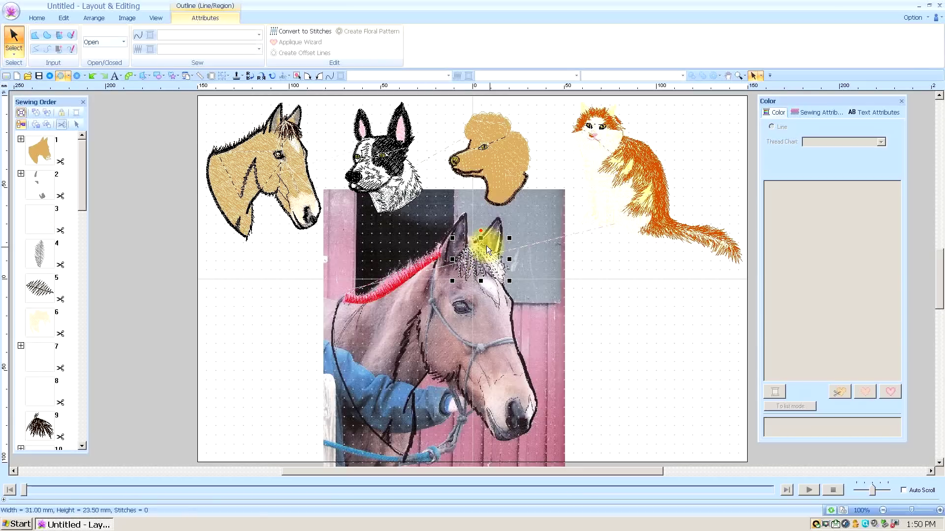
pyautogui.click(138, 35)
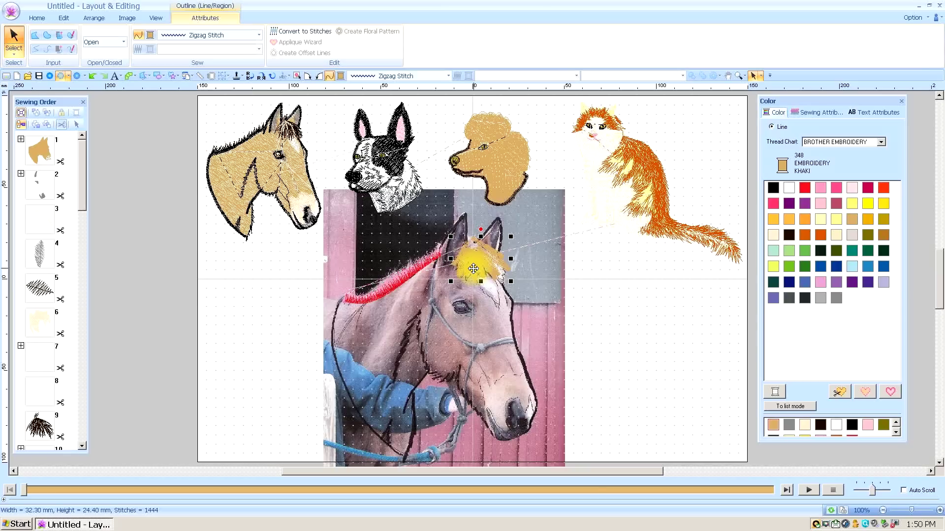
pyautogui.click(258, 34)
pyautogui.click(223, 57)
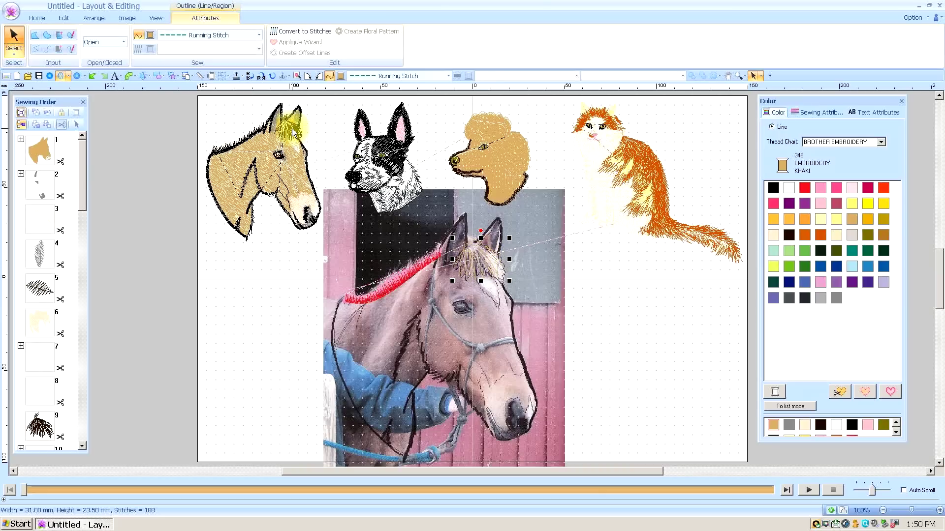
pyautogui.click(774, 191)
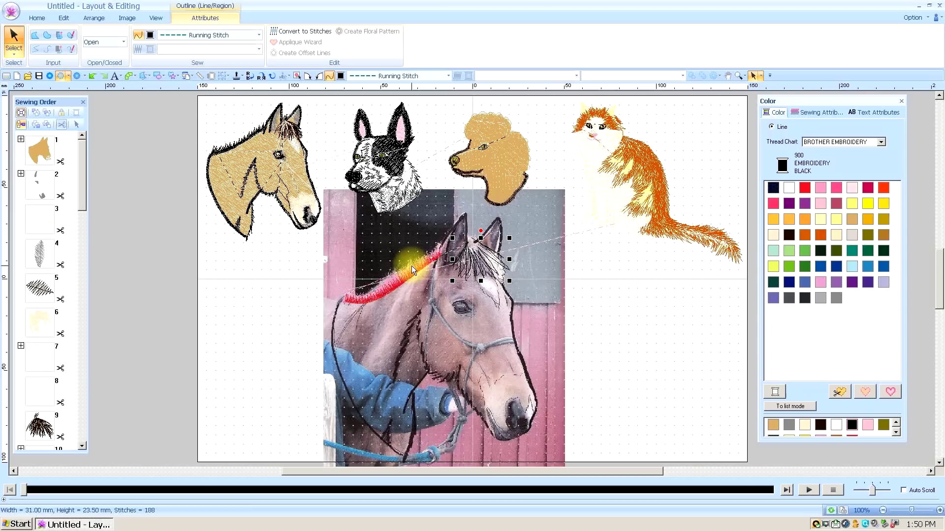
pyautogui.click(395, 244)
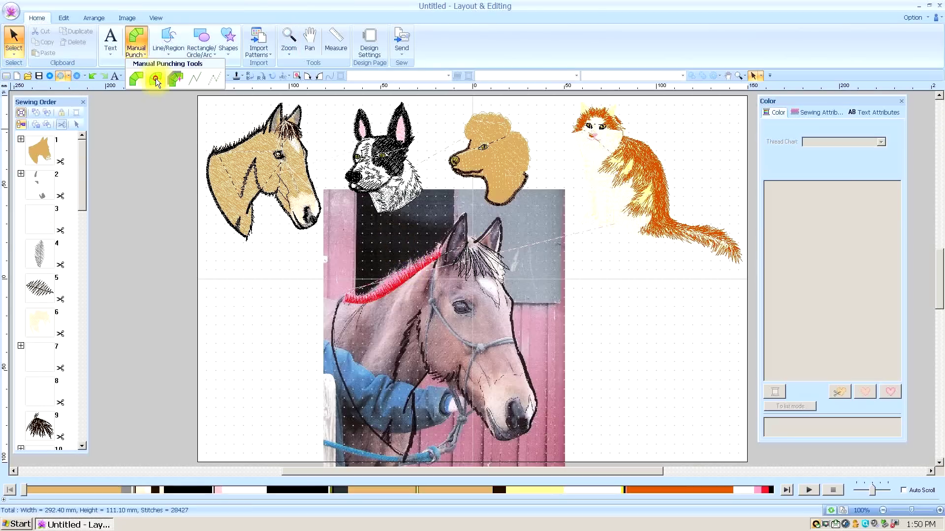
pyautogui.click(137, 52)
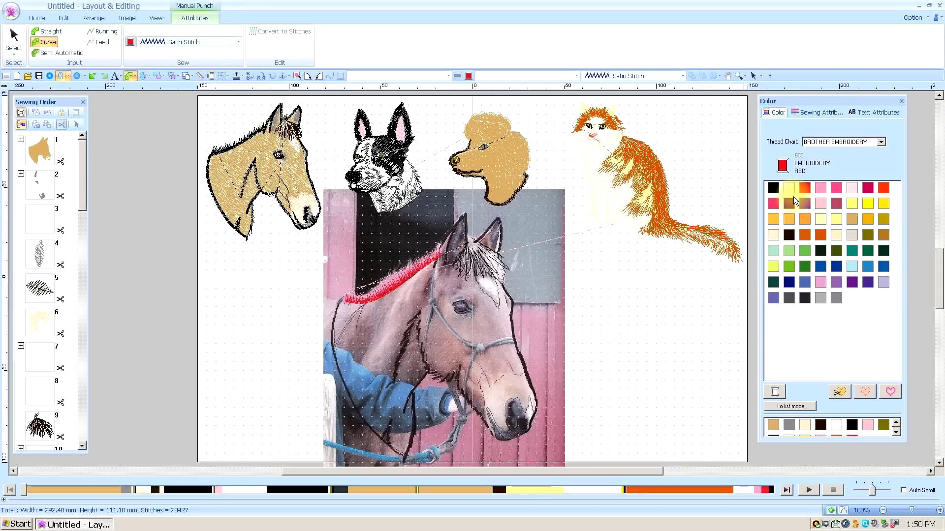
pyautogui.click(853, 220)
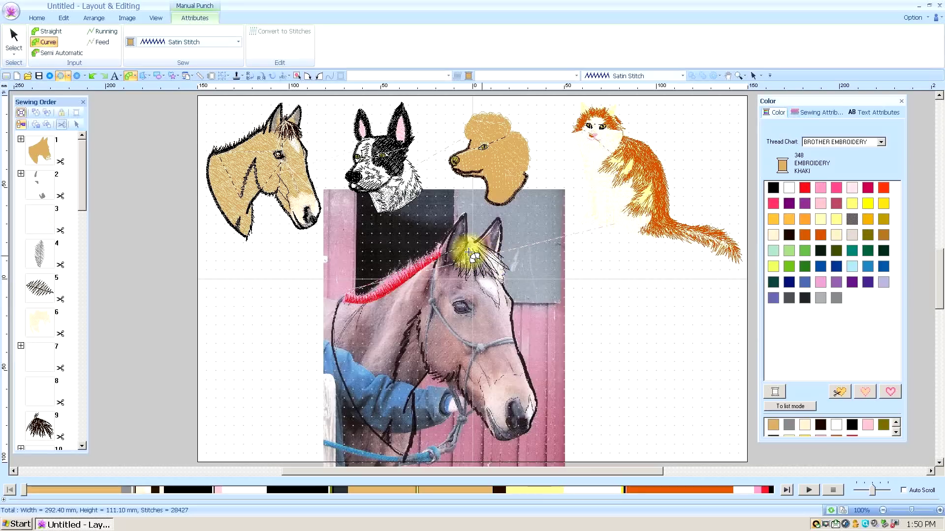
pyautogui.click(134, 75)
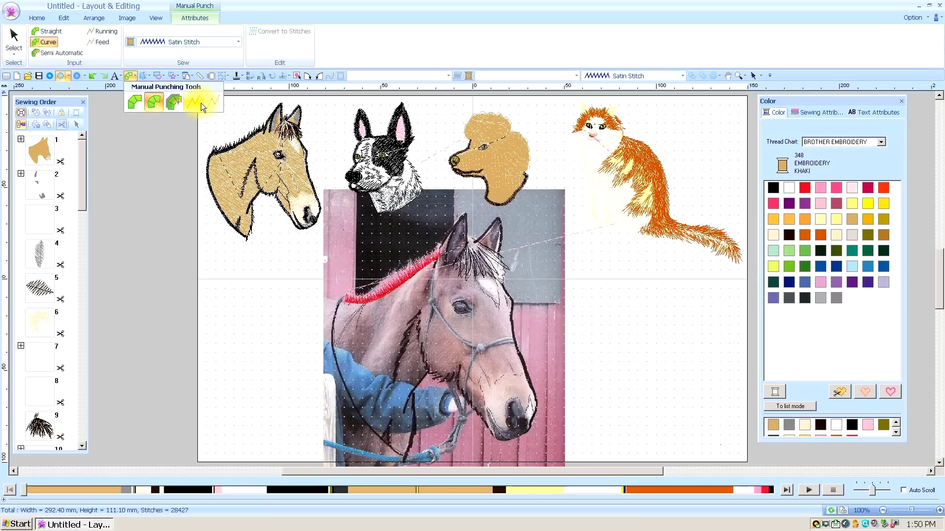
# Draw freehand running-stitch hair lines in thread 348 Khaki over the forelock and along the horse's neck and jaw
pyautogui.click(145, 76)
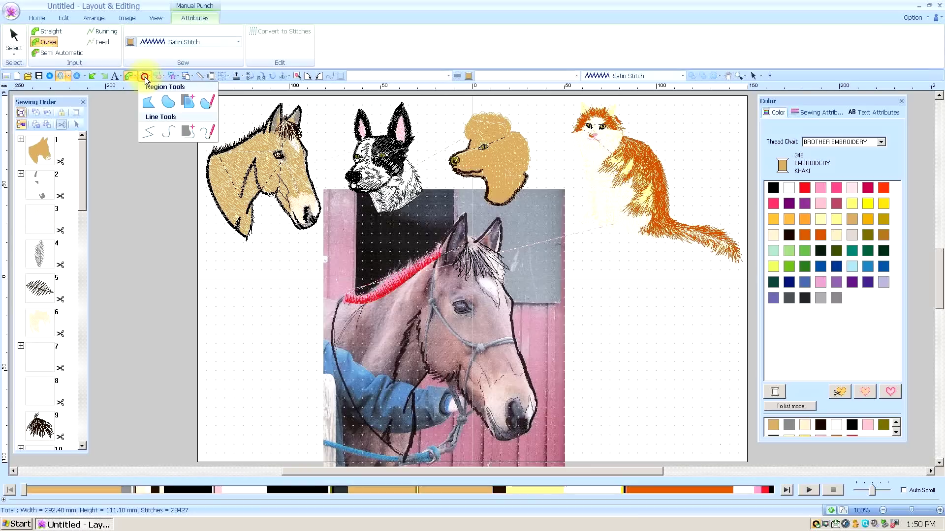
pyautogui.click(212, 136)
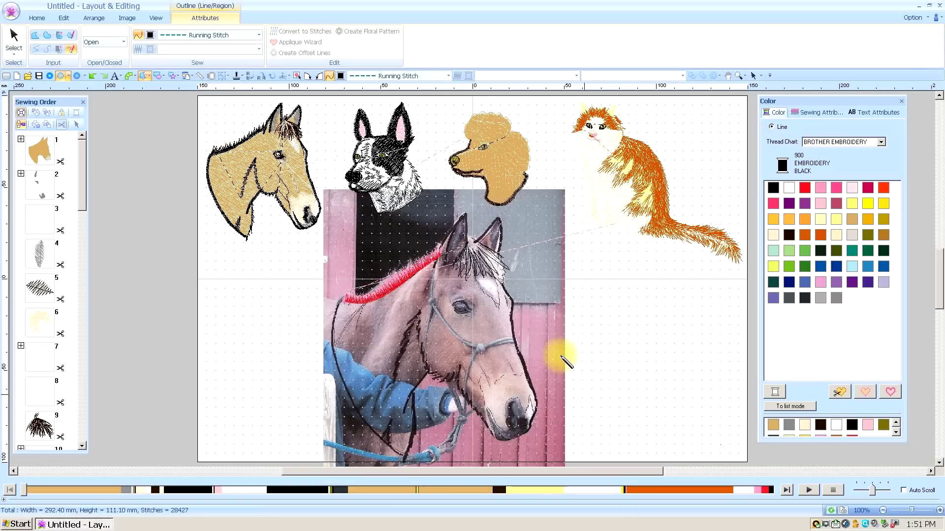
pyautogui.click(853, 218)
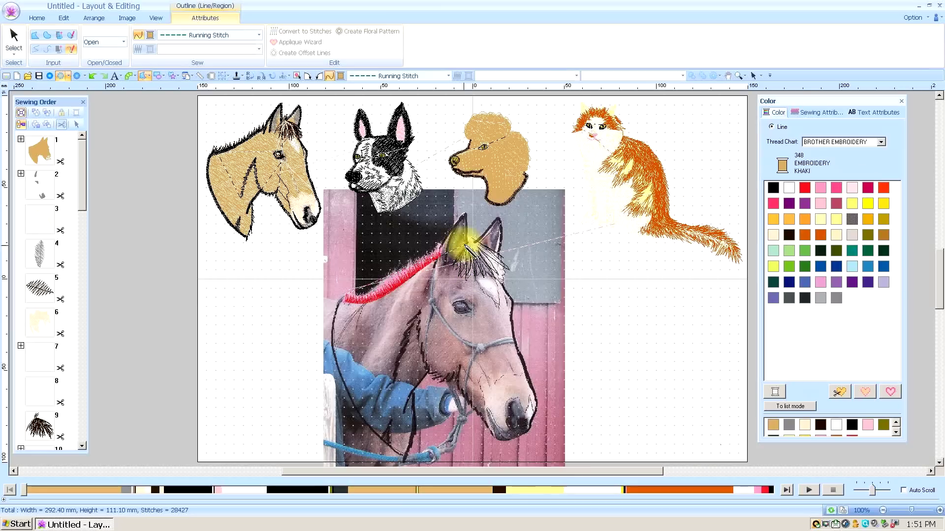
pyautogui.moveTo(467, 241)
pyautogui.mouseDown()
pyautogui.moveTo(462, 271)
pyautogui.moveTo(474, 244)
pyautogui.moveTo(476, 256)
pyautogui.moveTo(473, 246)
pyautogui.moveTo(505, 273)
pyautogui.moveTo(473, 239)
pyautogui.moveTo(463, 265)
pyautogui.moveTo(475, 244)
pyautogui.mouseUp()
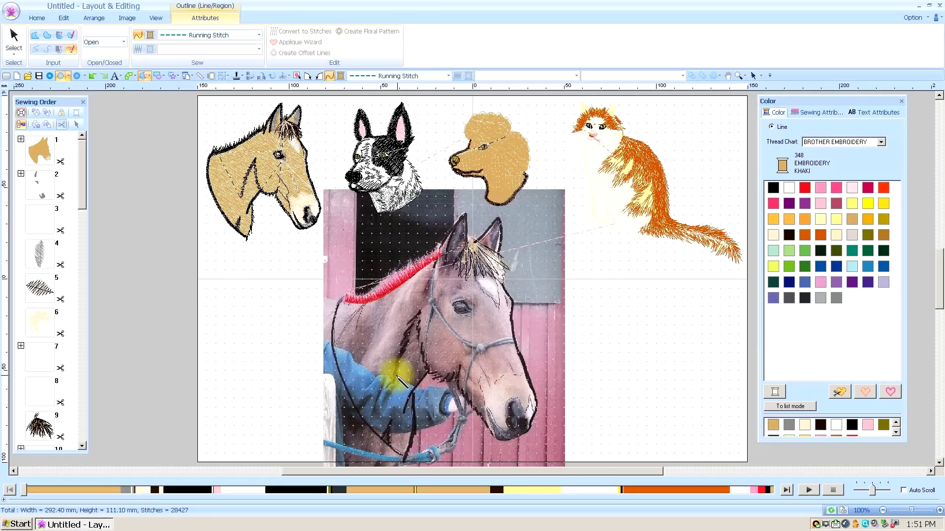
pyautogui.click(391, 376)
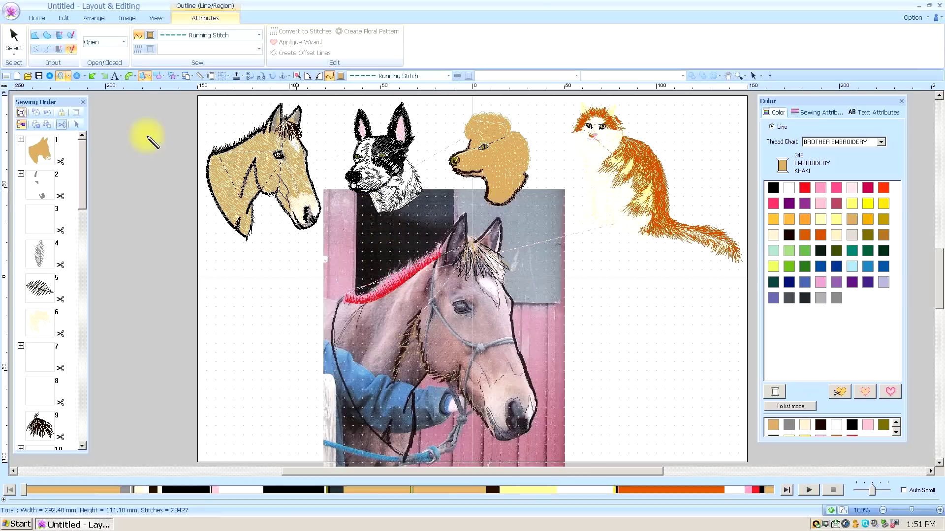
# Delete both mane bands and all the freehand hair lines over the horse photo
pyautogui.click(14, 37)
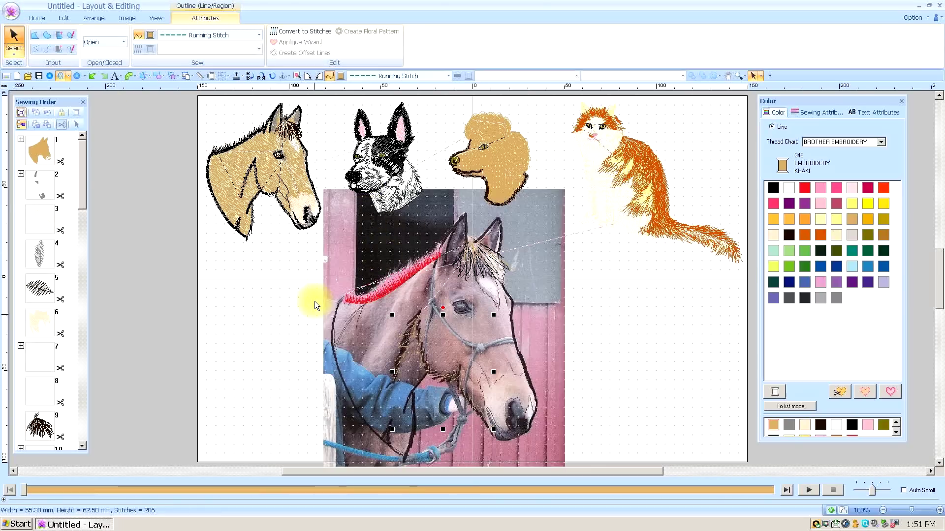
pyautogui.moveTo(315, 271); pyautogui.dragTo(568, 450)
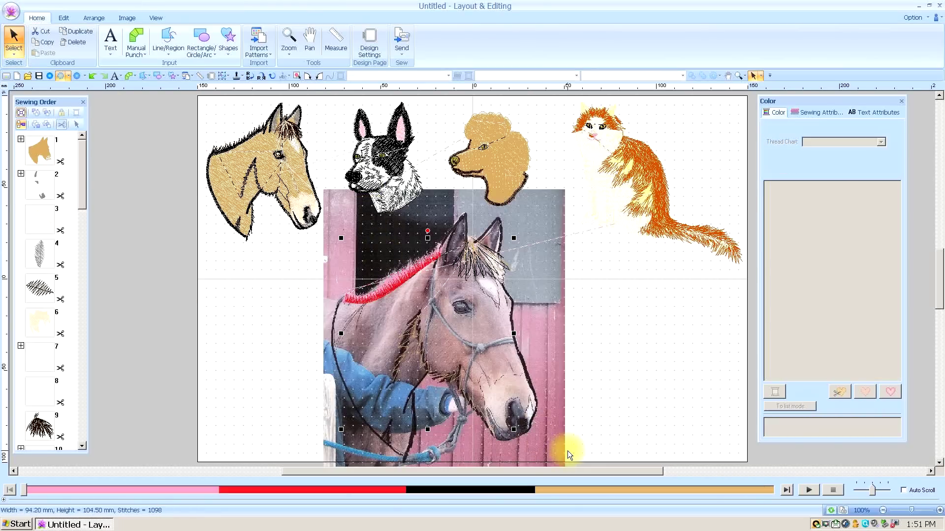
pyautogui.click(564, 445)
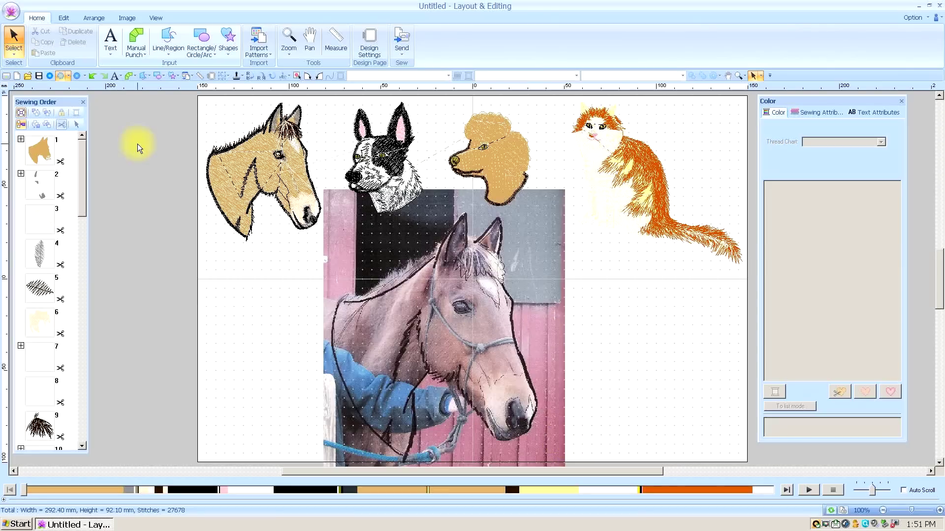
# Switch to the realistic stitch view and remove the horse template photo from the design page
pyautogui.click(75, 76)
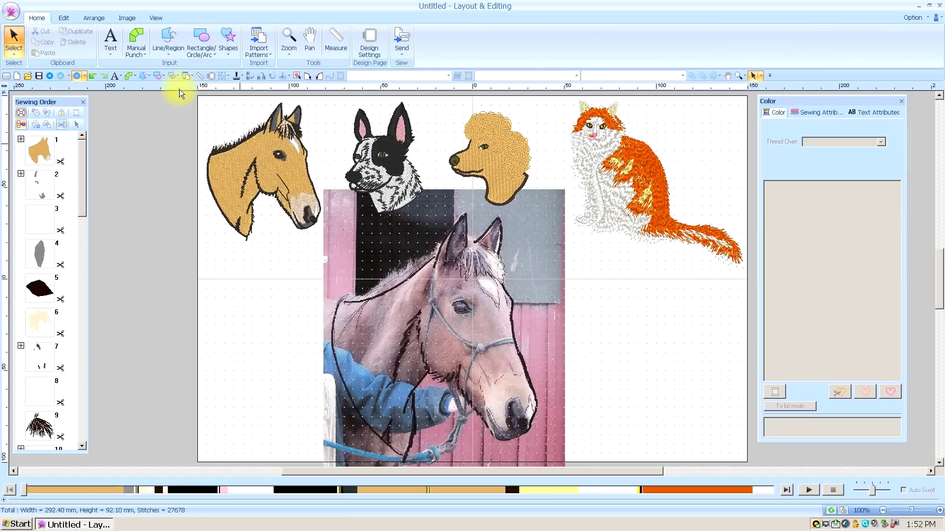
pyautogui.click(125, 18)
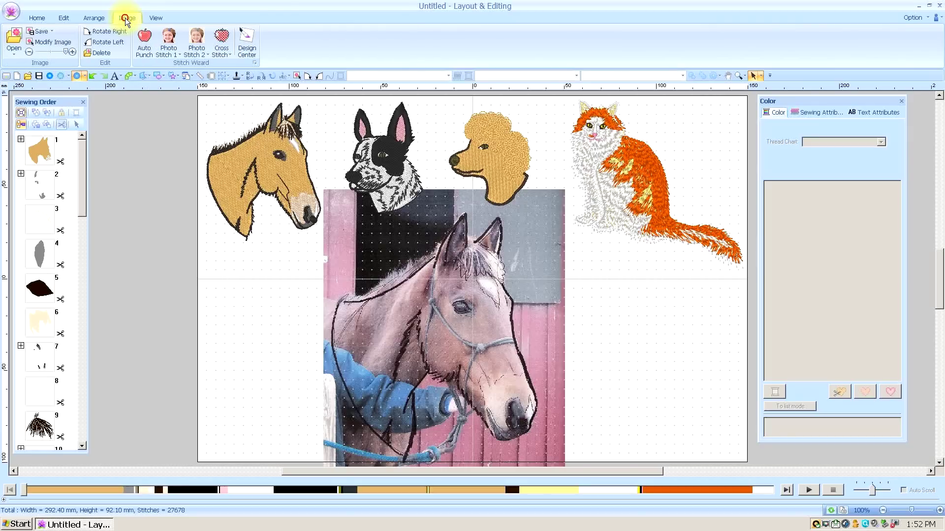
pyautogui.click(61, 42)
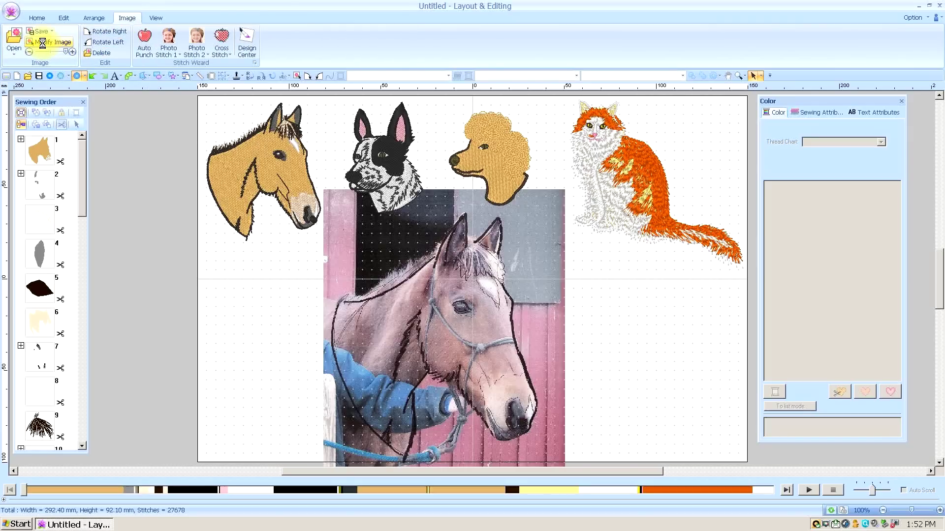
pyautogui.doubleClick(388, 259)
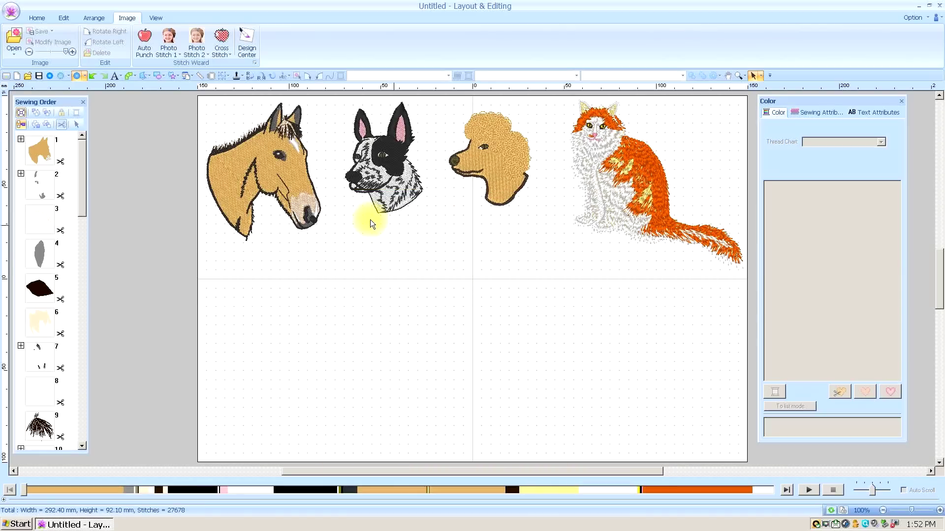
# Open the Tucker edit image as a template and place it in the empty area below the stitched dog head
pyautogui.click(14, 44)
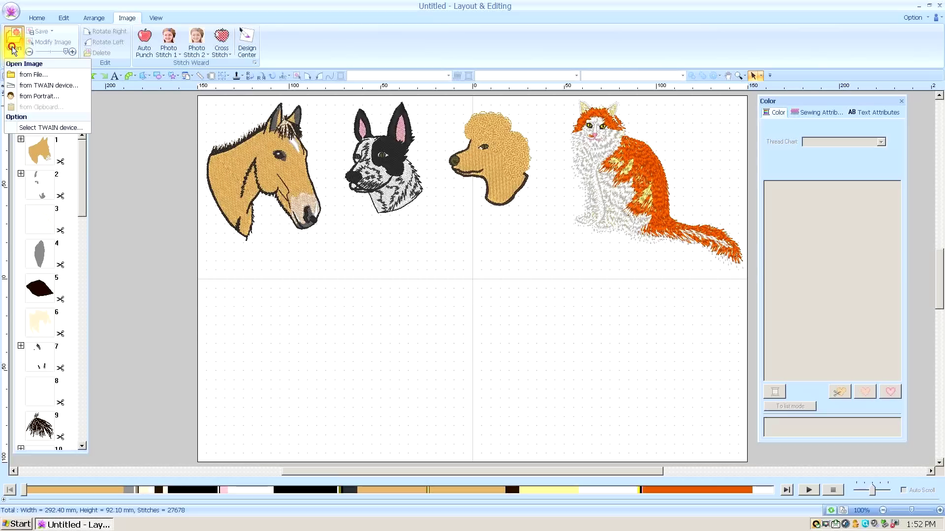
pyautogui.click(24, 75)
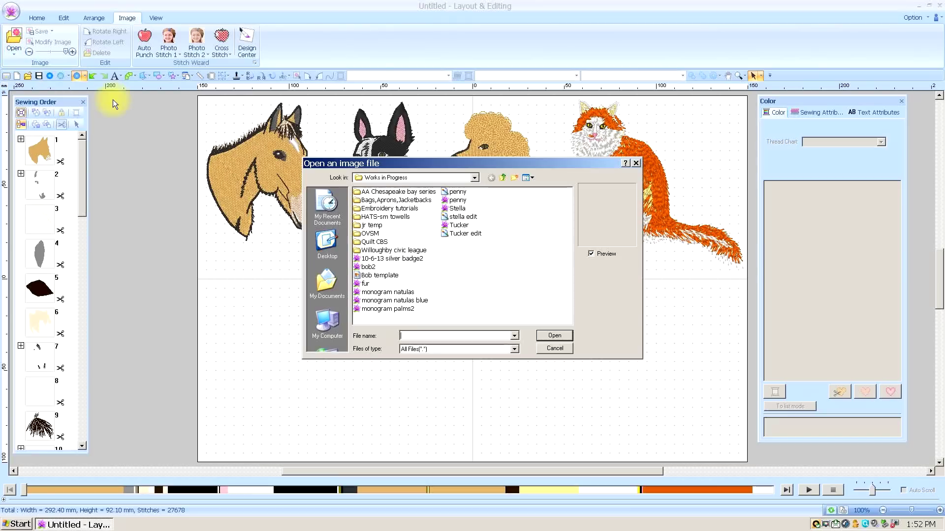
pyautogui.click(460, 234)
pyautogui.click(557, 337)
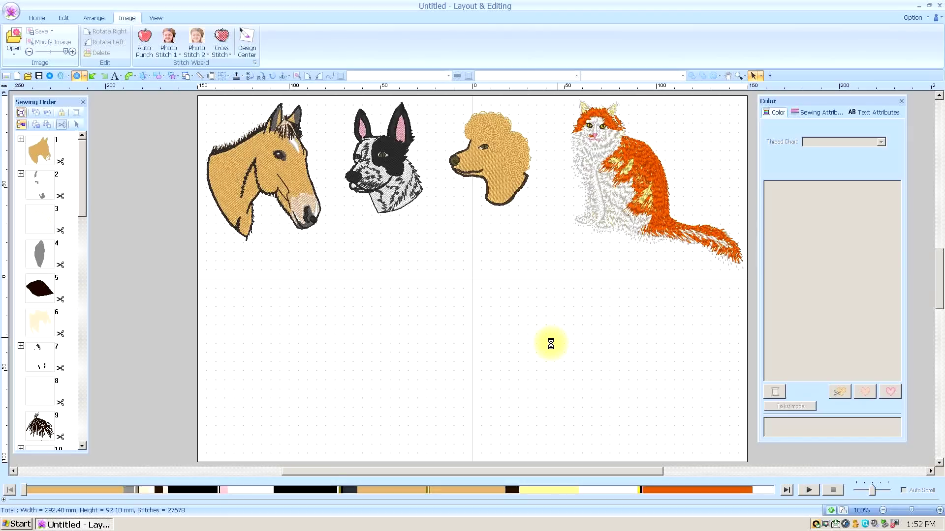
pyautogui.moveTo(474, 274); pyautogui.dragTo(450, 340)
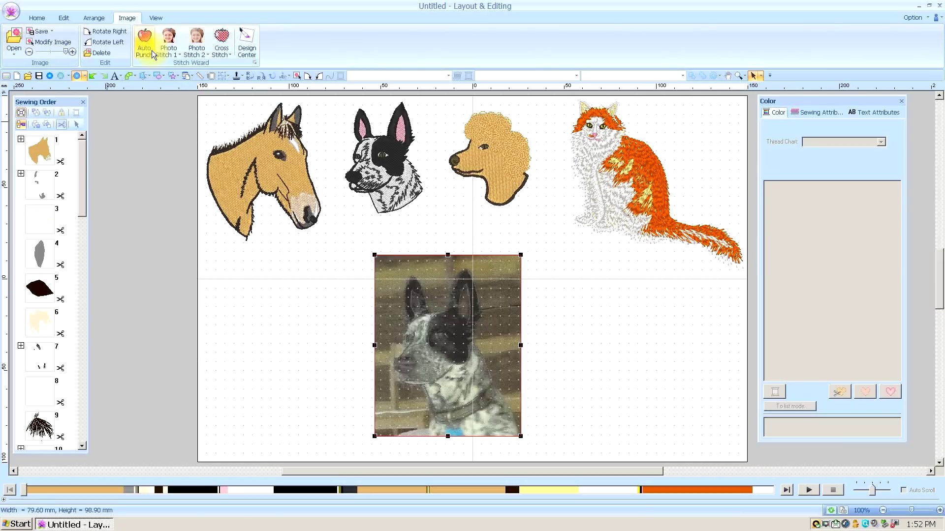
# Examine the markings and traced outlines on the dog template photo up close, and return to the whole-page view
pyautogui.click(35, 18)
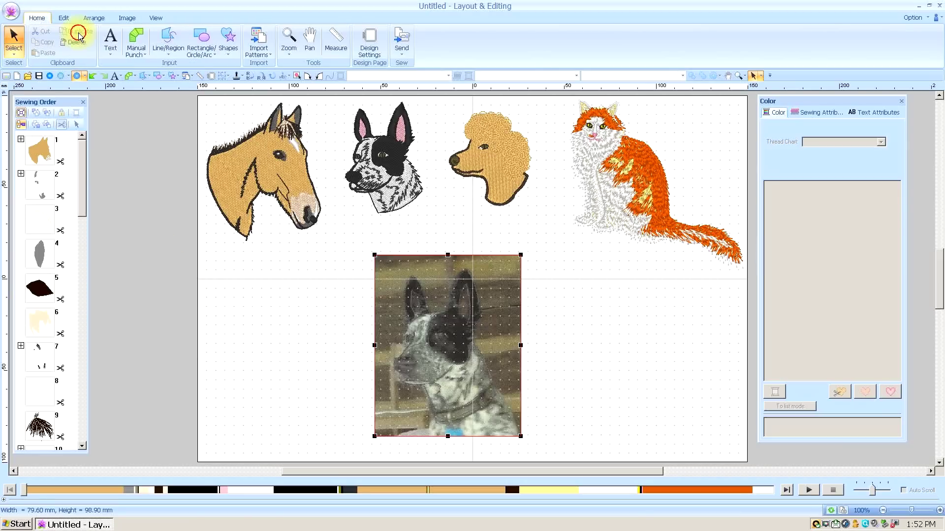
pyautogui.click(289, 42)
pyautogui.click(288, 78)
pyautogui.moveTo(390, 316); pyautogui.dragTo(502, 433)
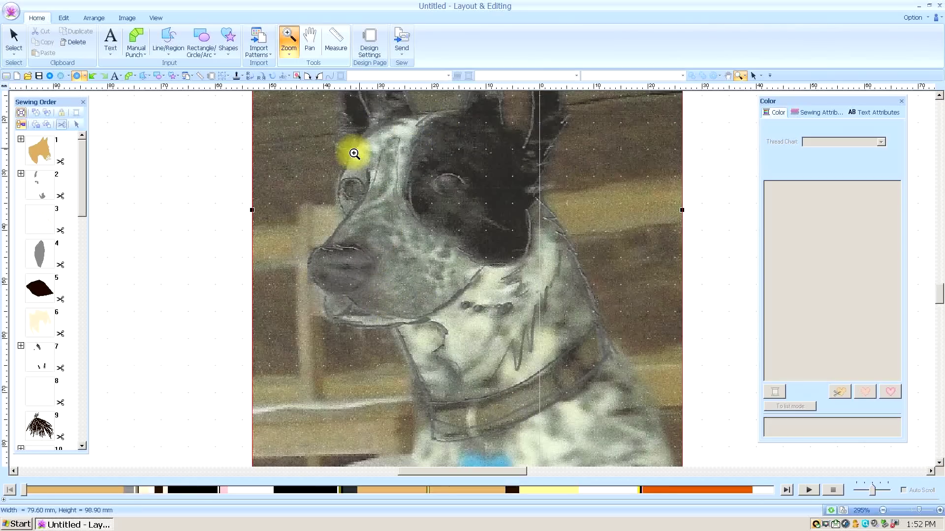
pyautogui.click(14, 39)
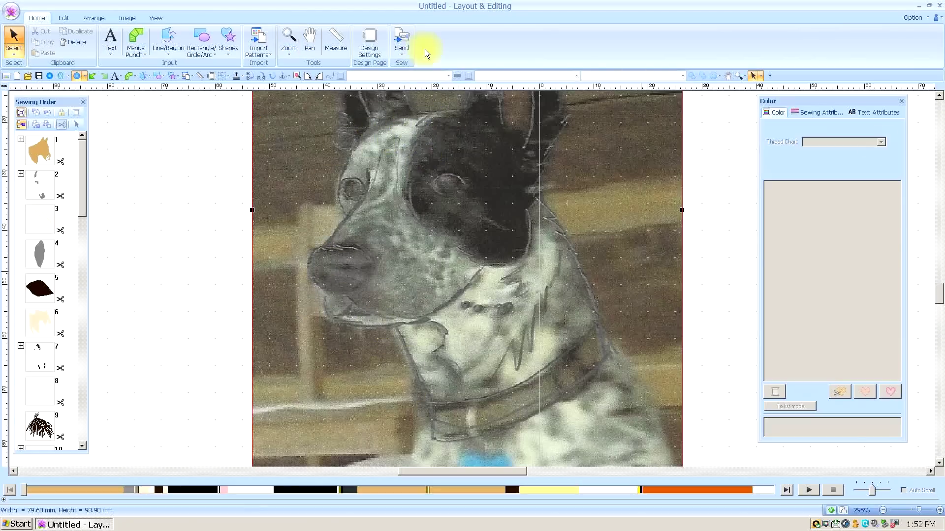
pyautogui.click(289, 39)
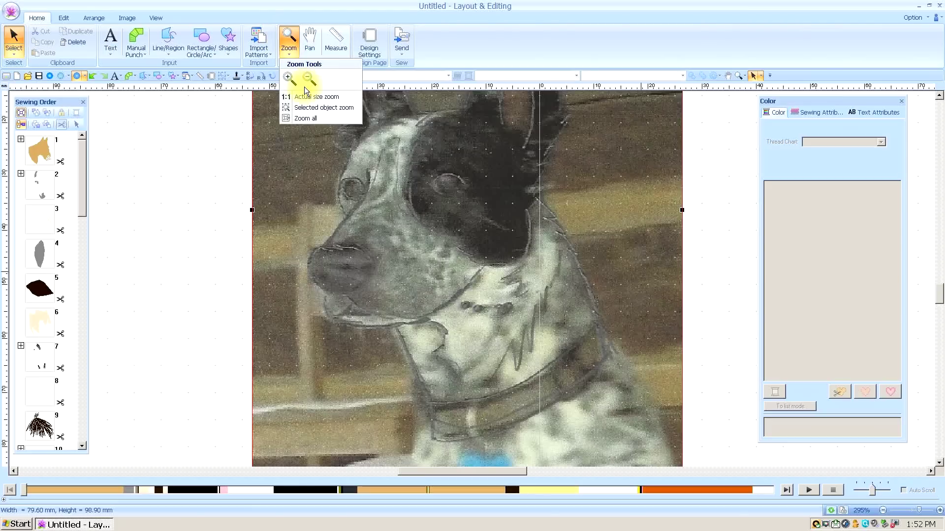
pyautogui.click(305, 118)
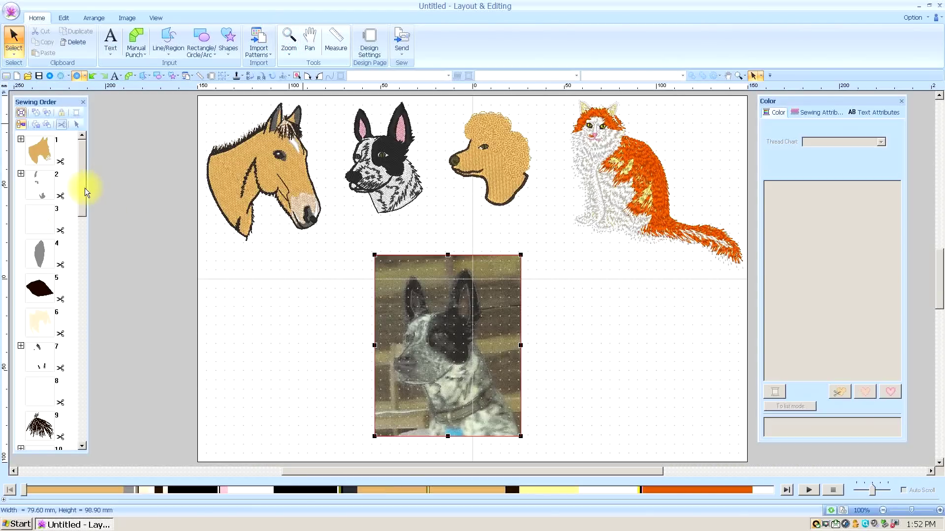
# Recolor the black-and-white dog head's white base fill with thread 800 Red and undo the color change
pyautogui.moveTo(84, 188); pyautogui.dragTo(78, 270)
pyautogui.click(40, 293)
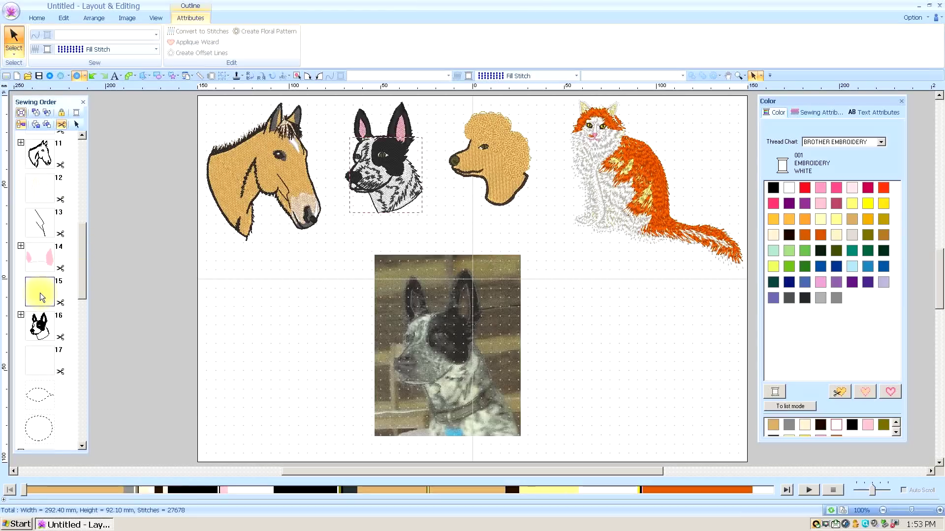
pyautogui.click(807, 187)
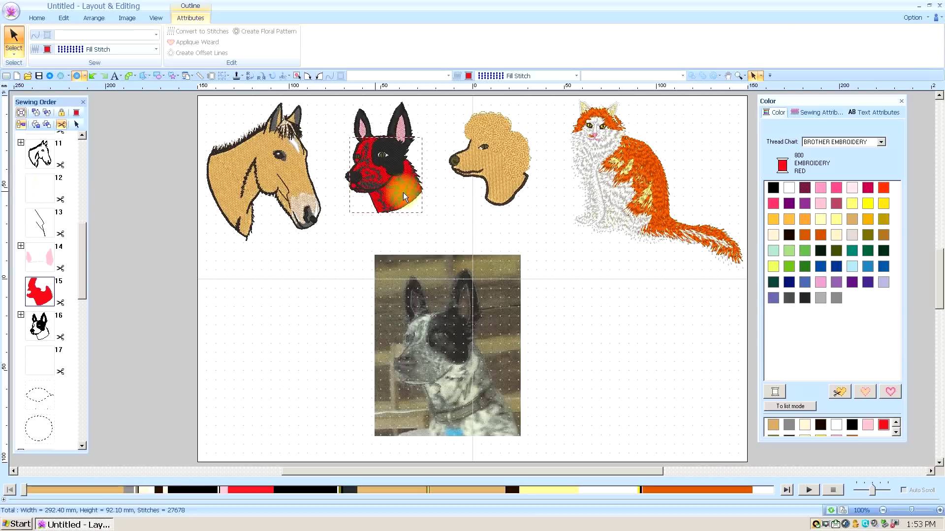
pyautogui.click(380, 161)
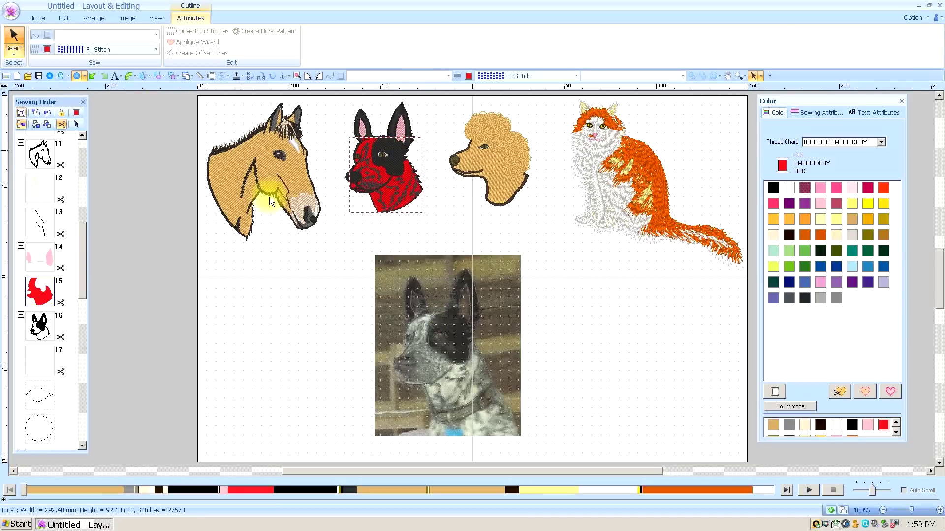
pyautogui.click(93, 77)
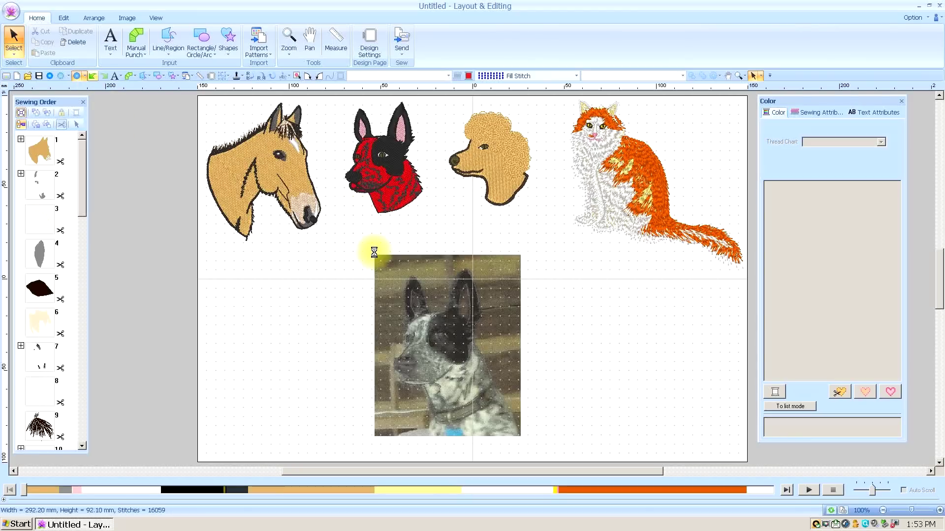
# Switch to the stitch view and activate the freehand open-line tool with a running stitch
pyautogui.click(61, 75)
pyautogui.click(178, 52)
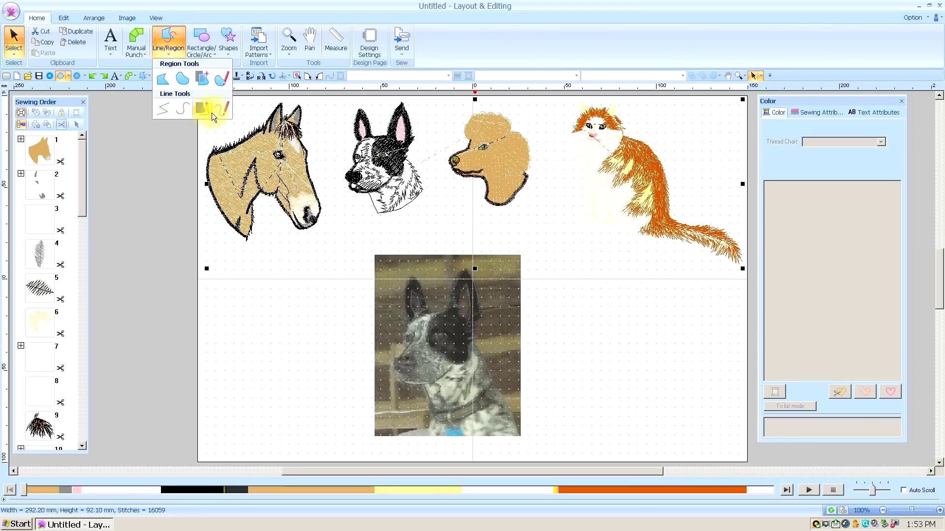
pyautogui.click(226, 109)
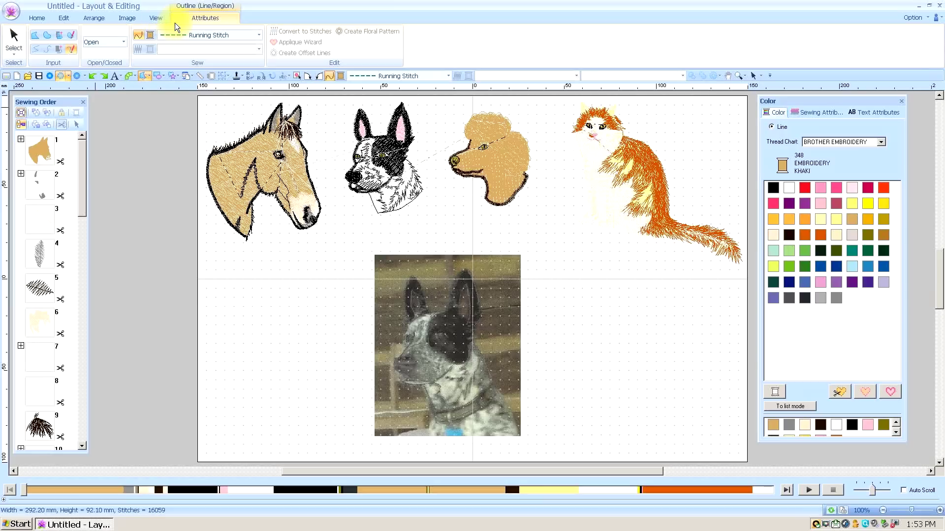
# Remove the black-and-white dog template photo from the design page
pyautogui.click(122, 18)
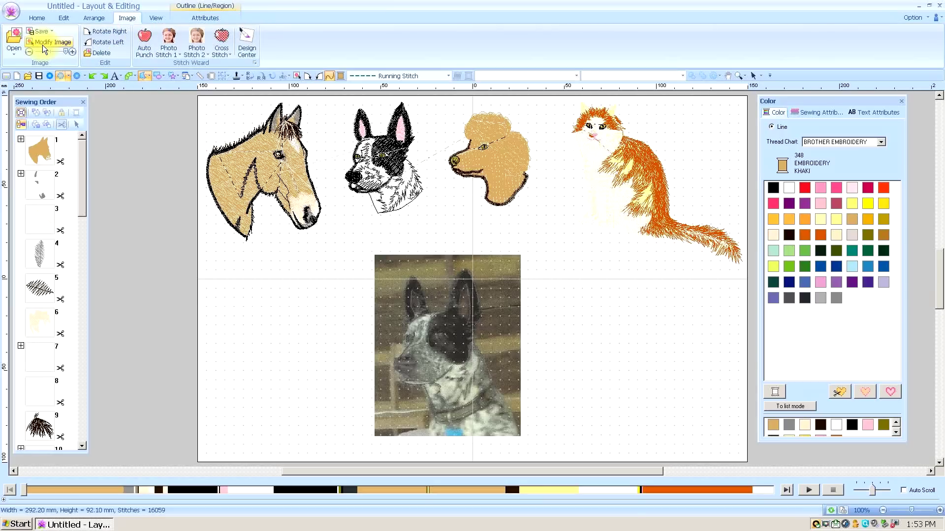
pyautogui.click(443, 310)
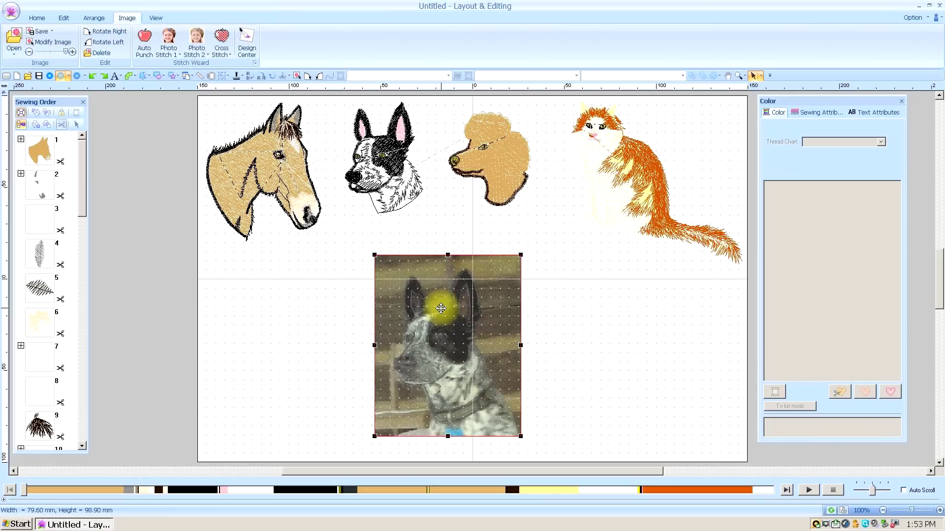
pyautogui.press('Delete')
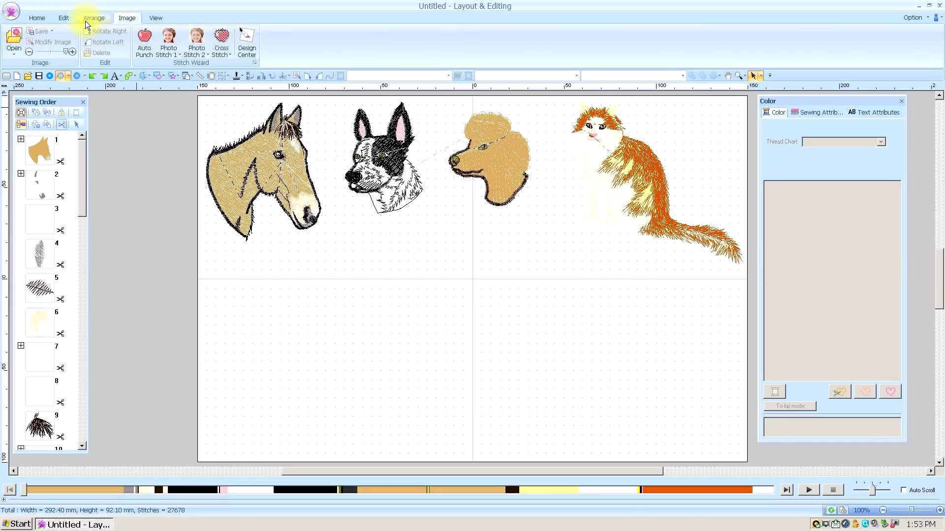
# Open the stella edit image as a template and place it in the empty area below the stitched poodle head
pyautogui.click(16, 43)
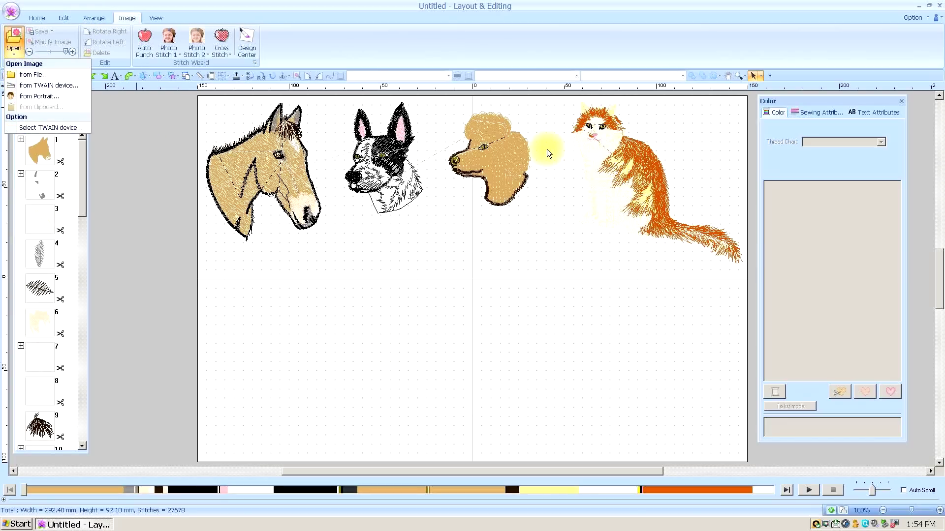
pyautogui.click(33, 75)
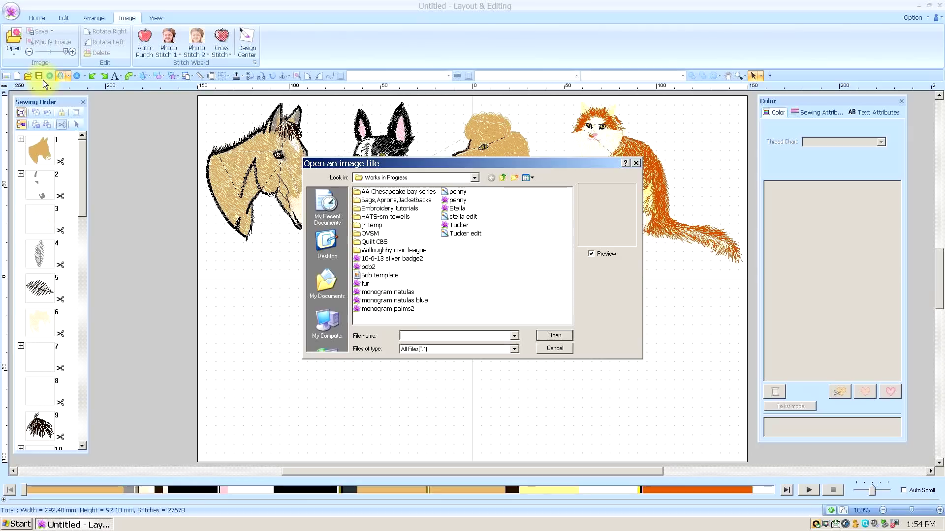
pyautogui.click(456, 217)
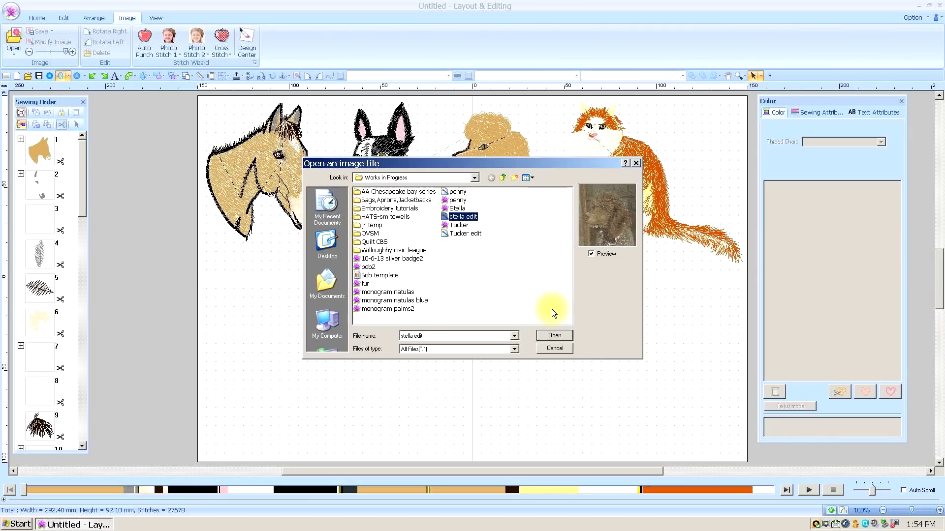
pyautogui.click(551, 338)
pyautogui.moveTo(469, 270); pyautogui.dragTo(449, 333)
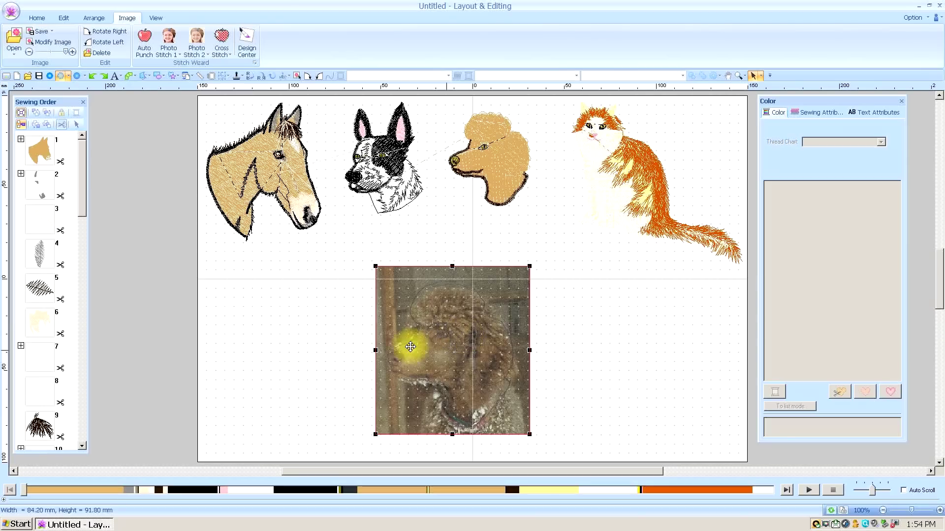
# Examine the traced outlines on the poodle template photo up close, return to the whole-page view, and deselect the photo
pyautogui.click(37, 19)
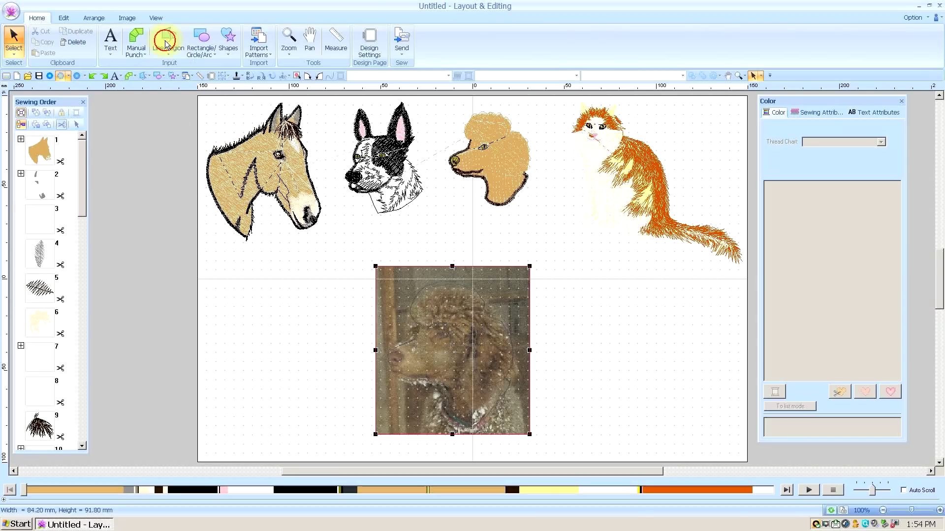
pyautogui.click(291, 36)
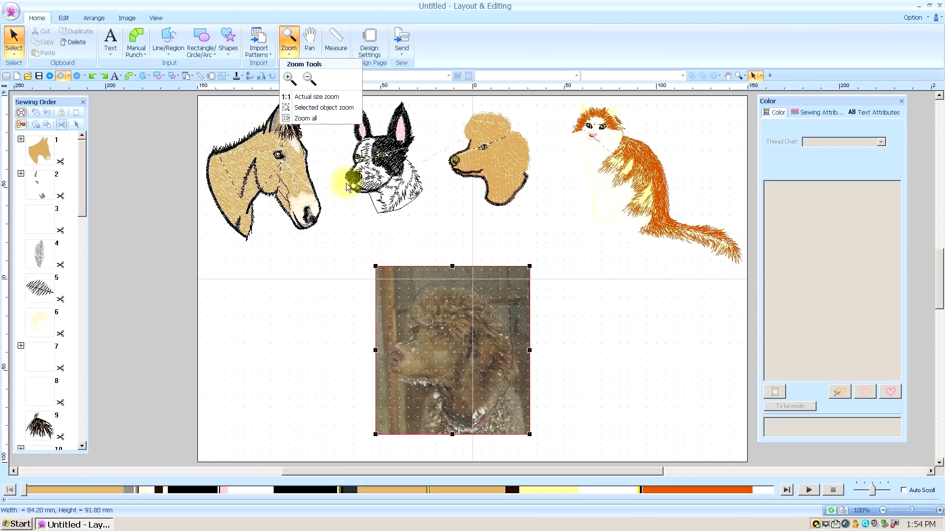
pyautogui.click(308, 112)
pyautogui.click(456, 429)
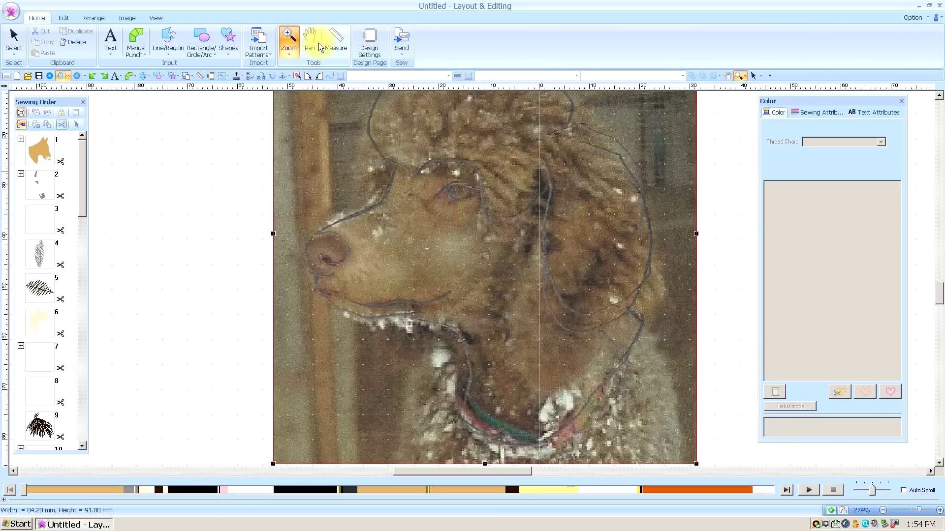
pyautogui.click(288, 49)
pyautogui.click(301, 119)
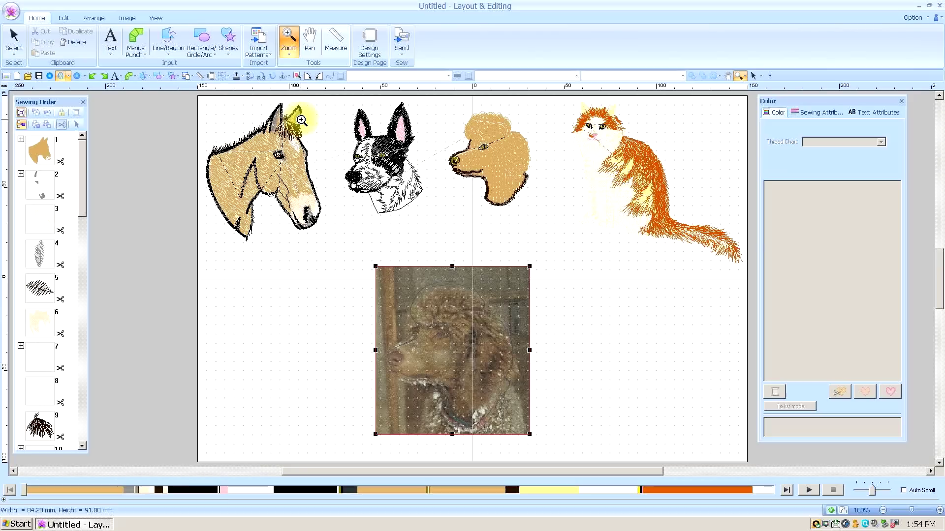
pyautogui.click(12, 37)
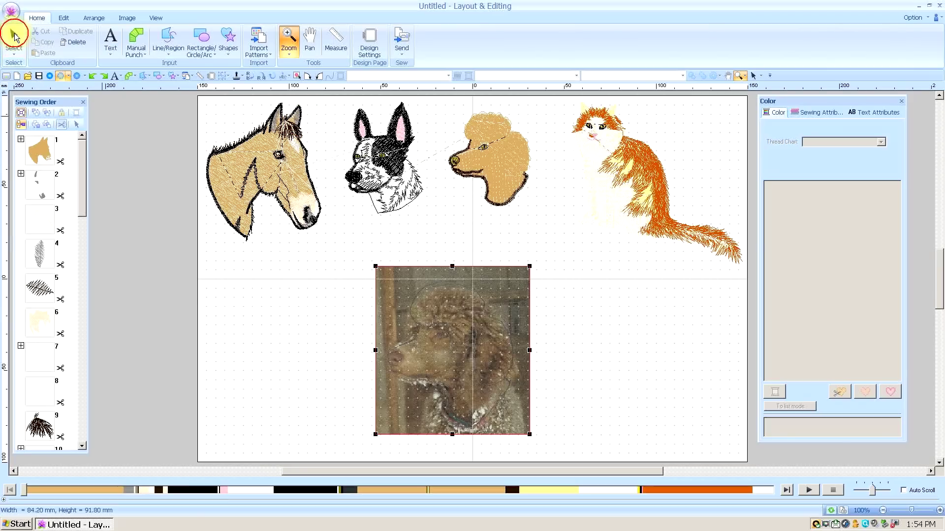
pyautogui.click(446, 285)
pyautogui.click(571, 321)
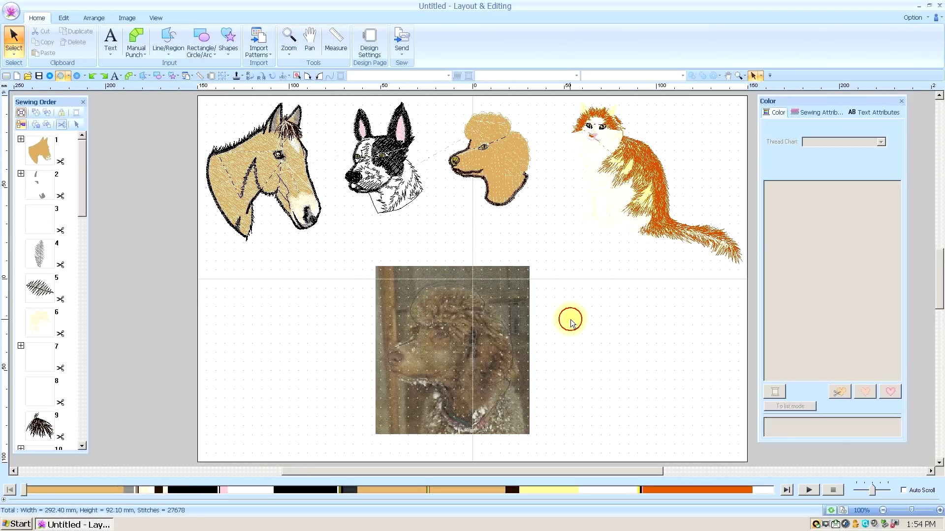
# Select the poodle head's khaki base fill objects in sewing order group 21 and move them beside the poodle photo
pyautogui.moveTo(80, 181); pyautogui.dragTo(84, 305)
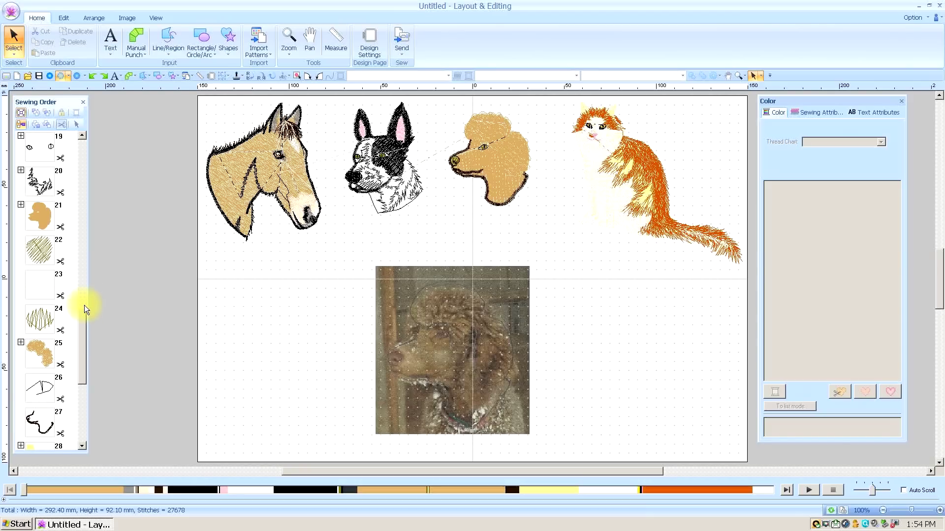
pyautogui.click(39, 214)
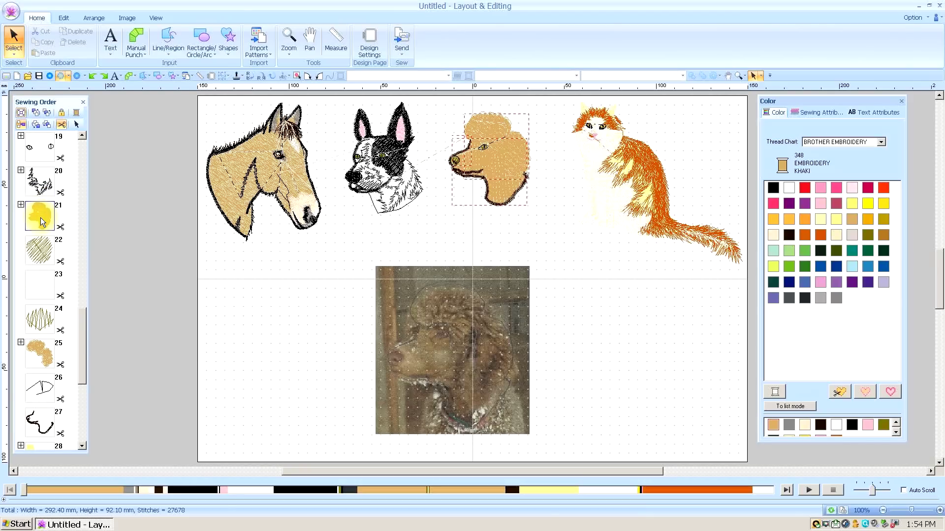
pyautogui.rightClick(50, 223)
pyautogui.click(51, 224)
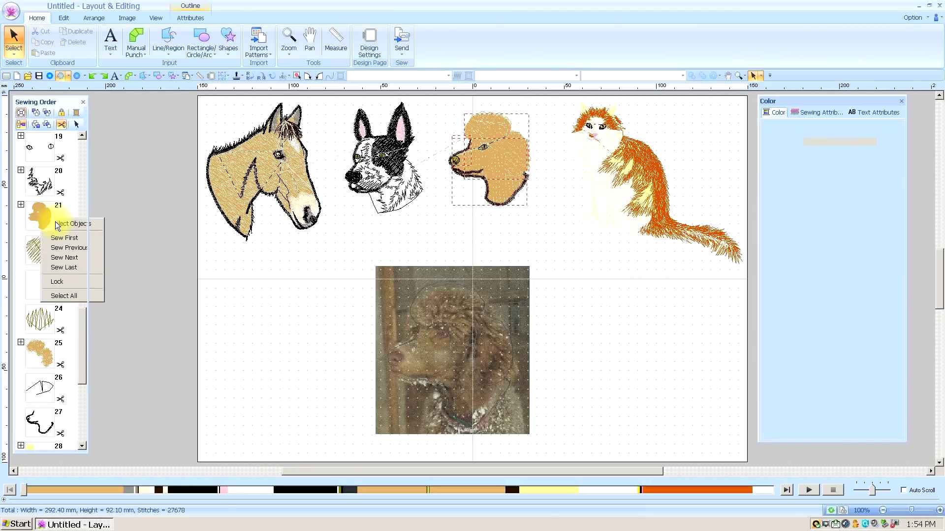
pyautogui.moveTo(502, 152); pyautogui.dragTo(604, 339)
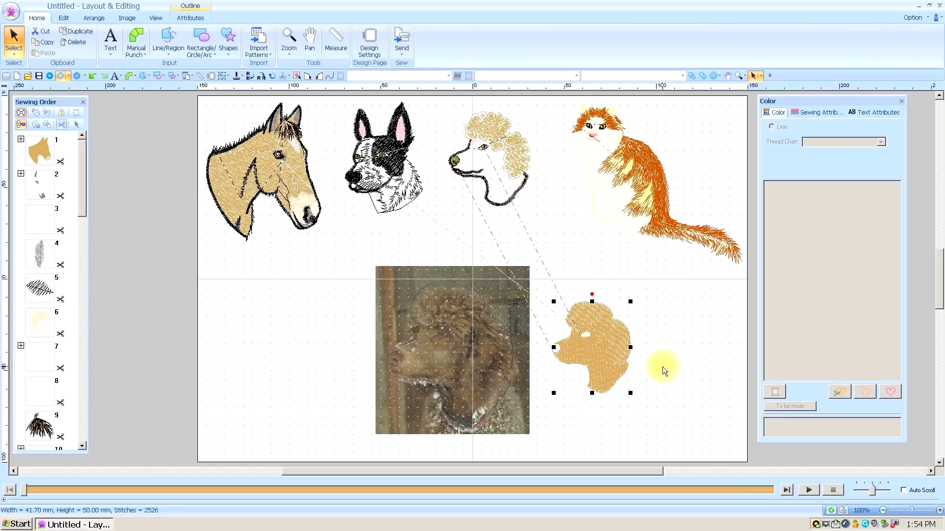
# Examine the stitch direction of the moved poodle base fills up close
pyautogui.click(289, 43)
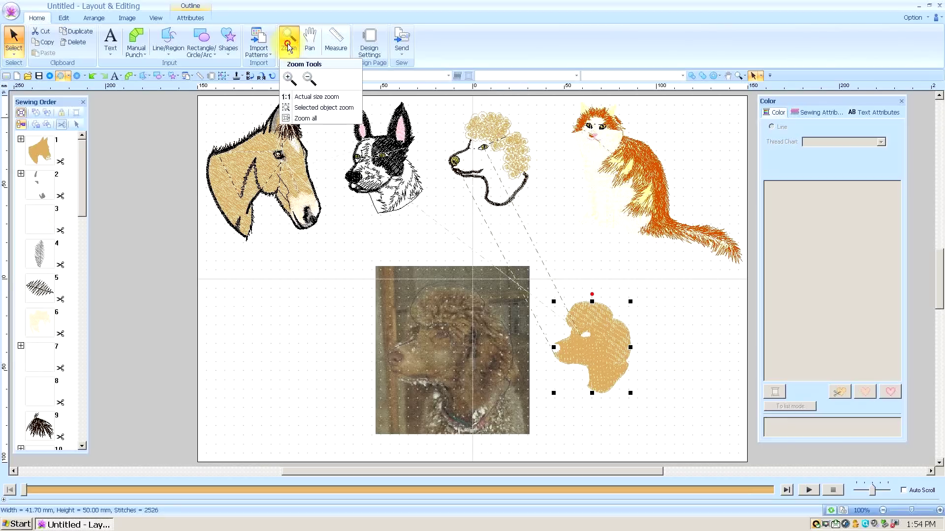
pyautogui.click(289, 78)
pyautogui.moveTo(540, 293); pyautogui.dragTo(652, 417)
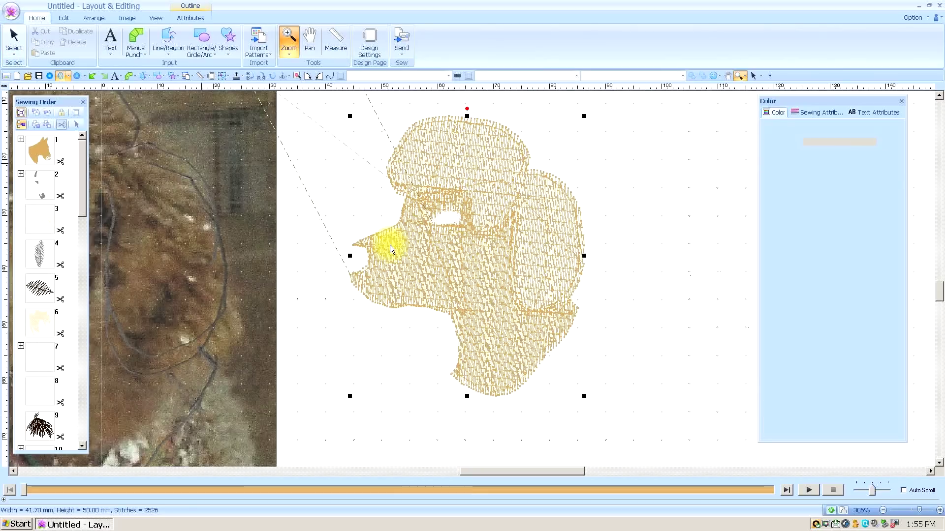
pyautogui.press('Escape')
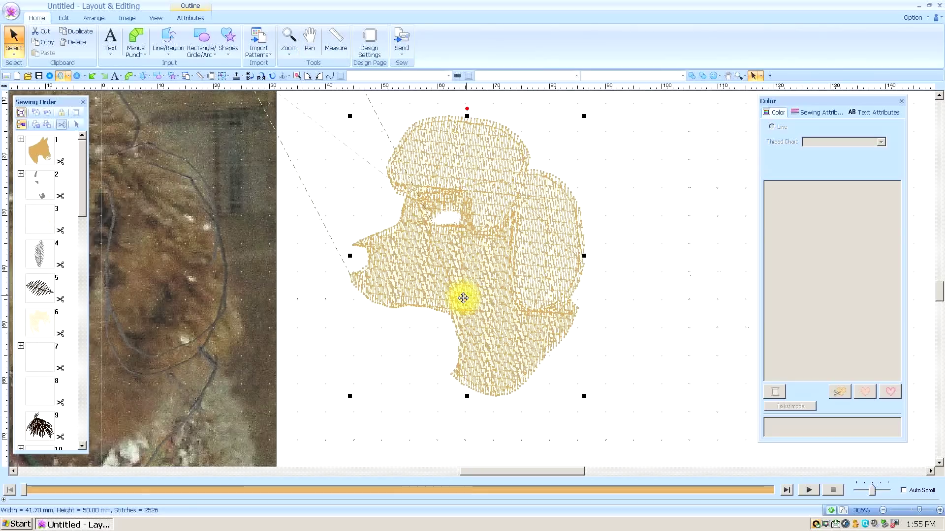
# Review the region sewing attributes of the poodle's face and neck base fill, including density, direction and under sewing, and those of the topknot and ear fill
pyautogui.click(684, 295)
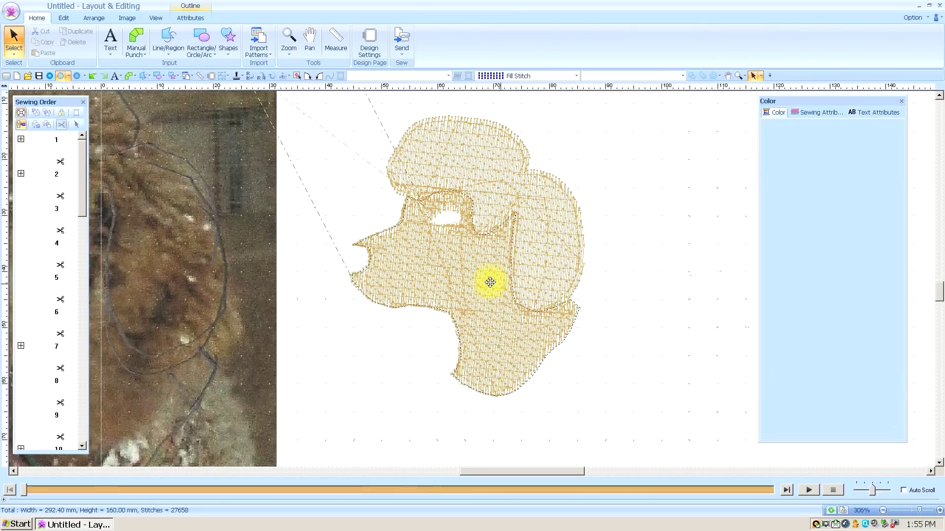
pyautogui.click(489, 282)
pyautogui.click(827, 114)
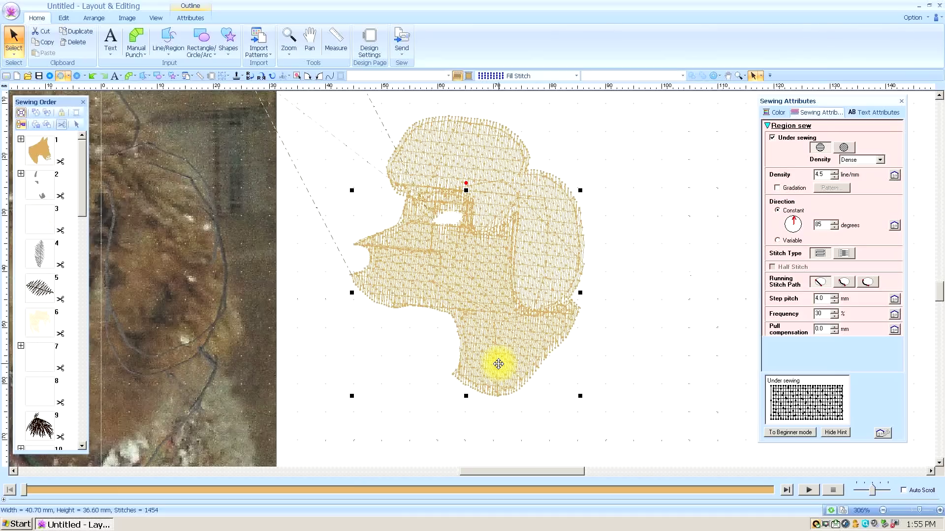
pyautogui.click(464, 149)
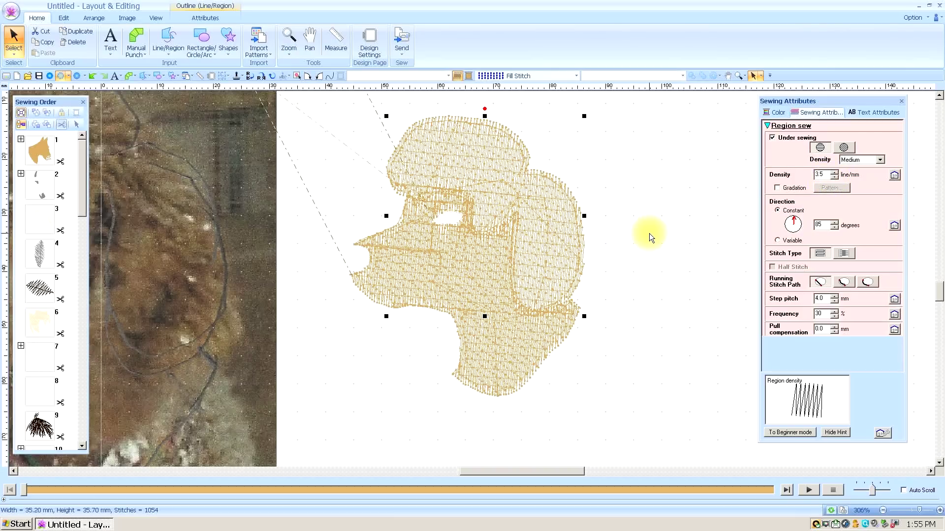
# Examine the curled hair stitches on the finished poodle head and return to the separated base fills
pyautogui.scroll(5, 649, 233)
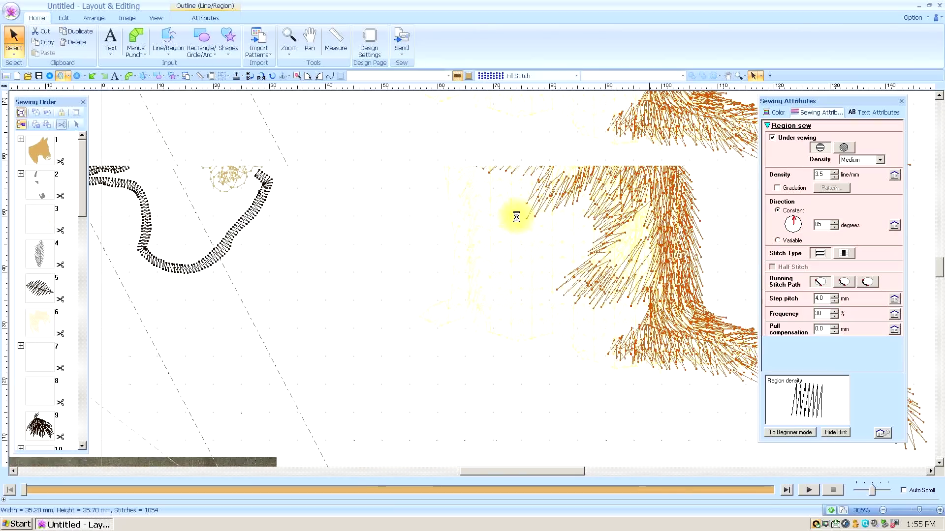
pyautogui.scroll(3, 199, 232)
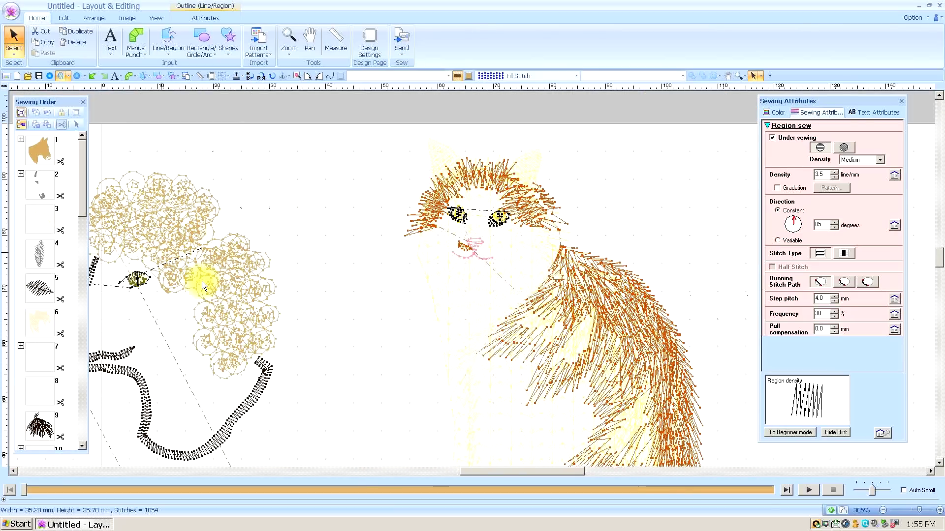
pyautogui.scroll(-9, 363, 315)
pyautogui.scroll(-1, 363, 311)
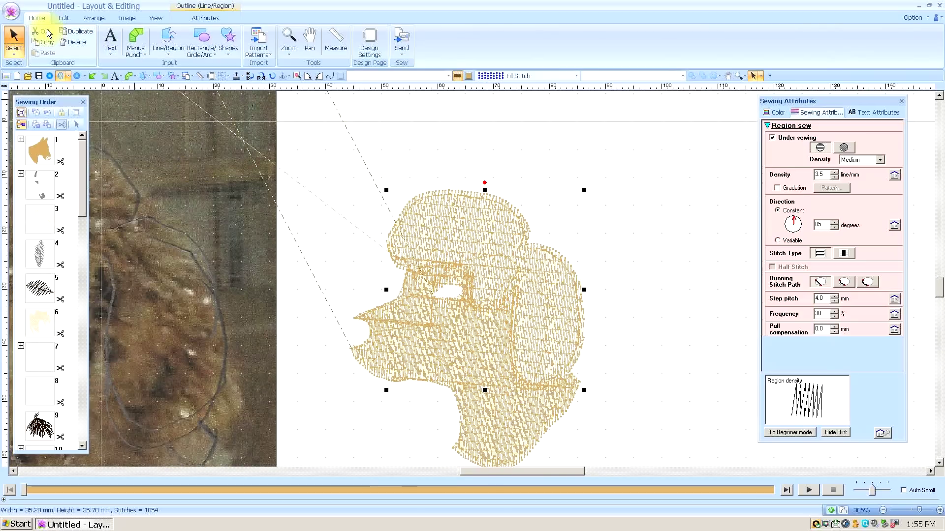
# Start an open curved line and set its line sew type to Motif Stitch
pyautogui.click(164, 40)
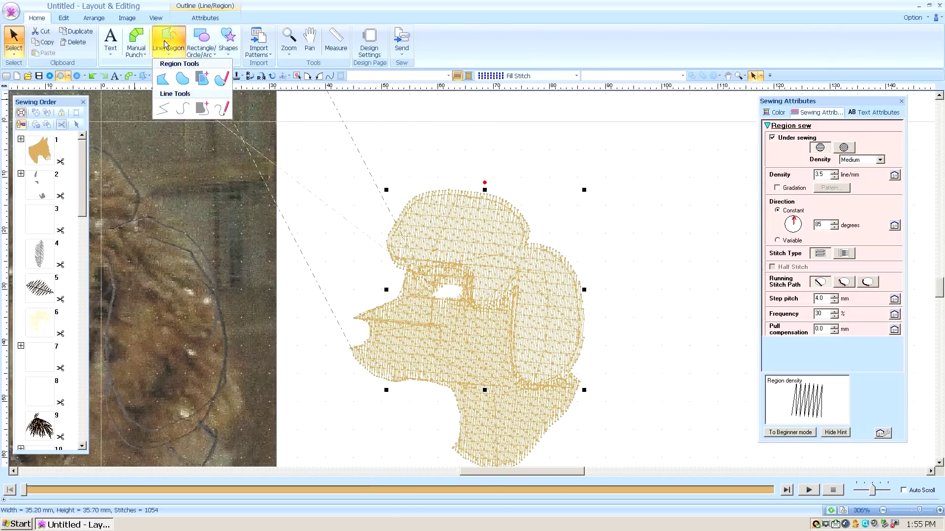
pyautogui.click(185, 109)
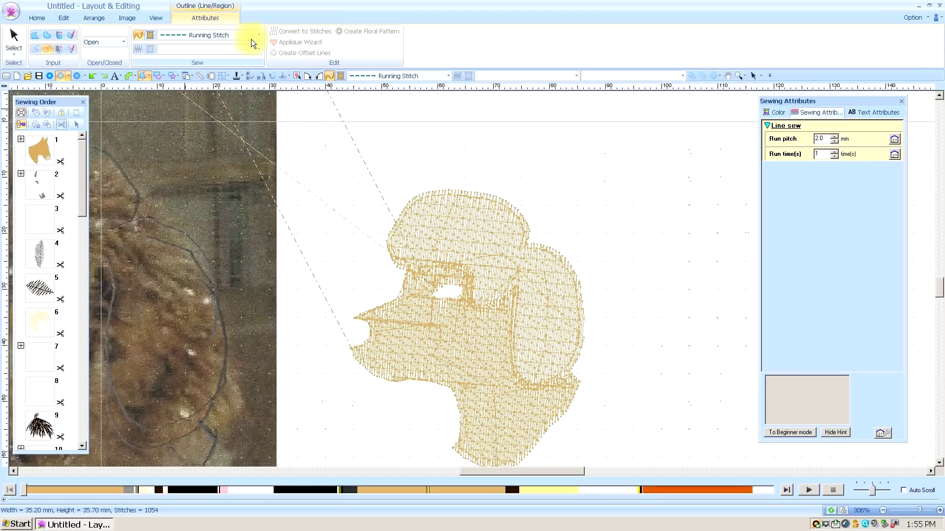
pyautogui.click(259, 35)
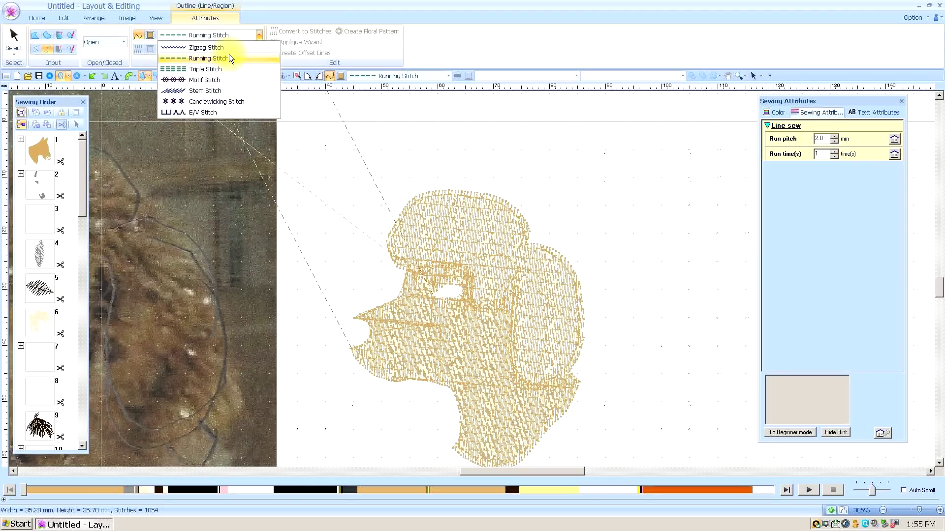
pyautogui.click(220, 81)
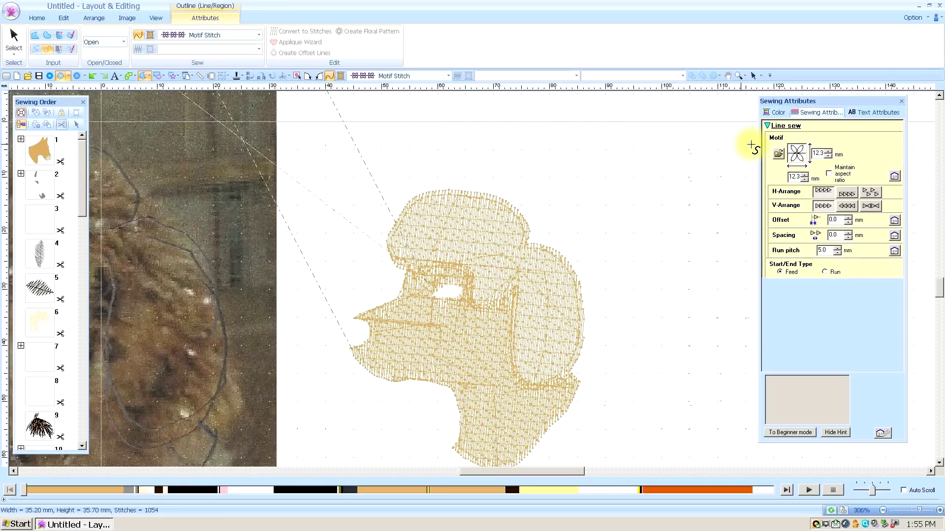
# Browse through the motif patterns and choose spiral2 as the line's motif
pyautogui.moveTo(778, 157)
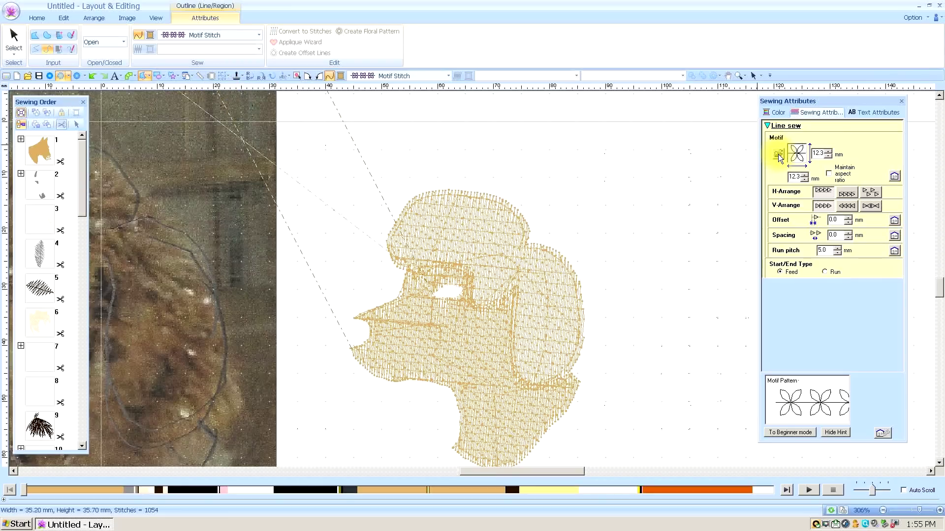
pyautogui.click(779, 156)
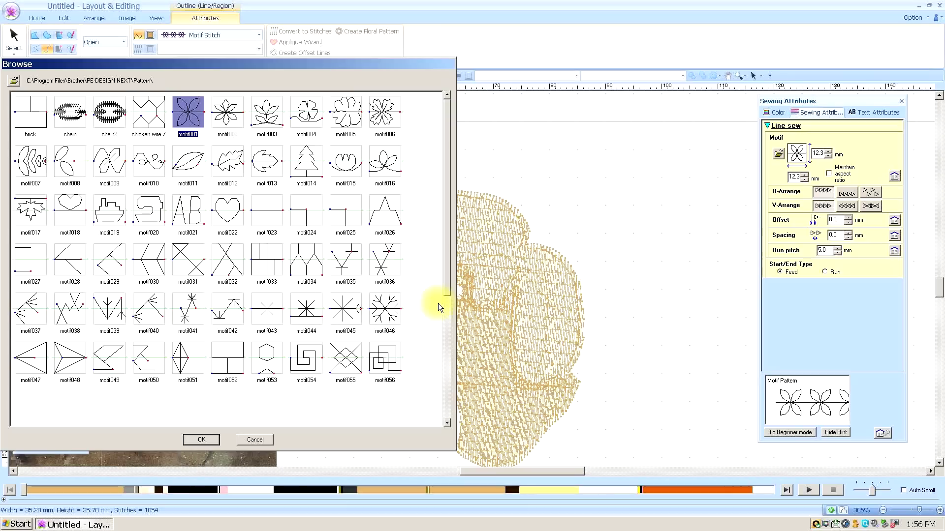
pyautogui.moveTo(444, 247); pyautogui.dragTo(437, 360)
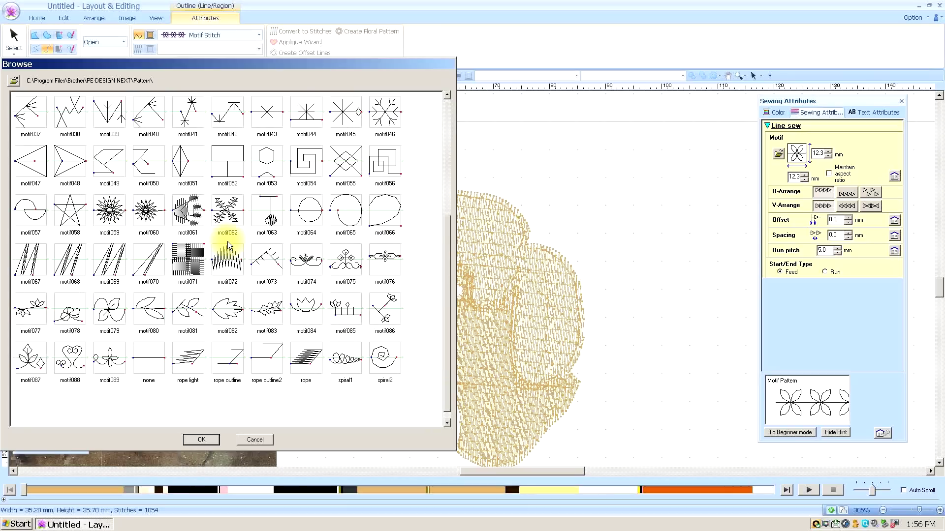
pyautogui.moveTo(446, 296); pyautogui.dragTo(447, 267)
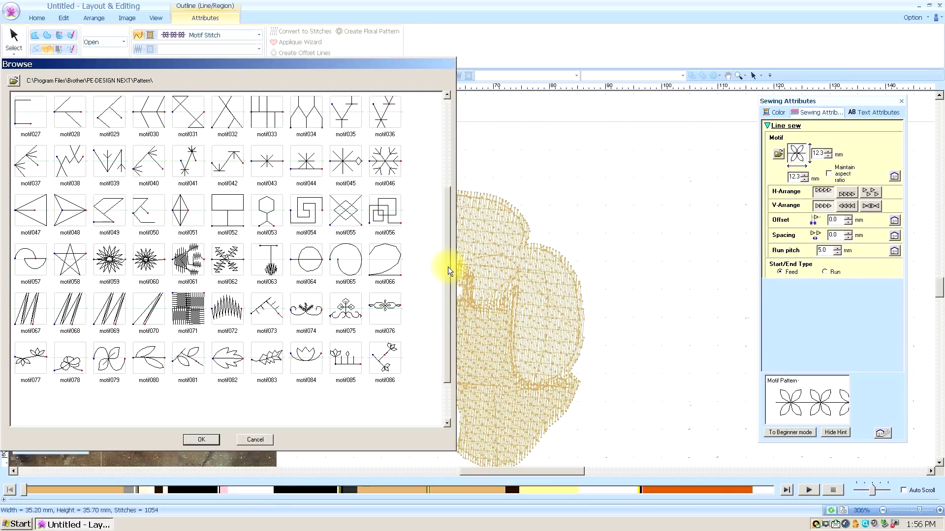
pyautogui.moveTo(448, 267); pyautogui.dragTo(449, 194)
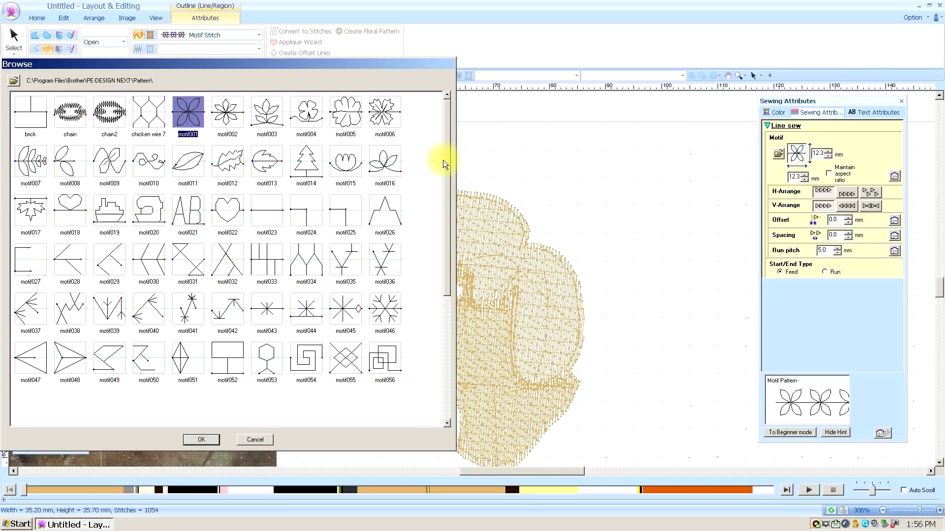
pyautogui.moveTo(447, 205); pyautogui.dragTo(405, 321)
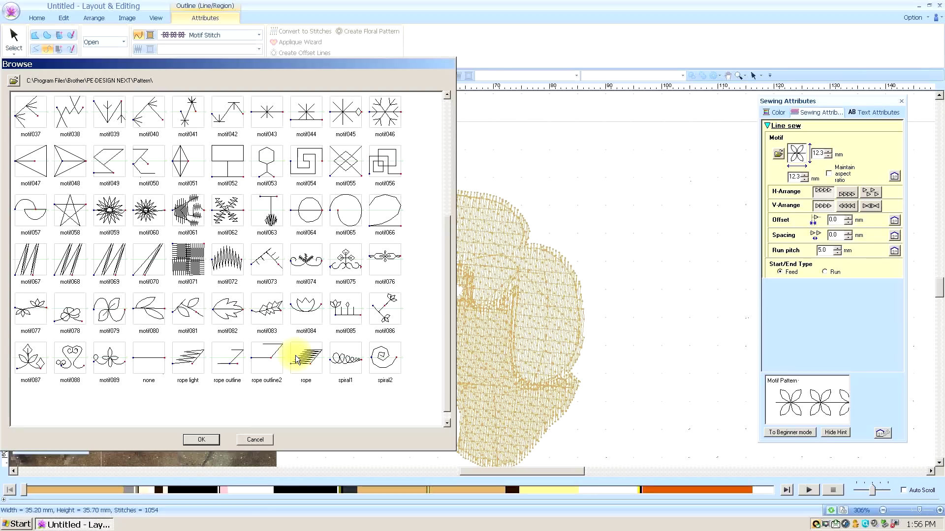
pyautogui.click(385, 364)
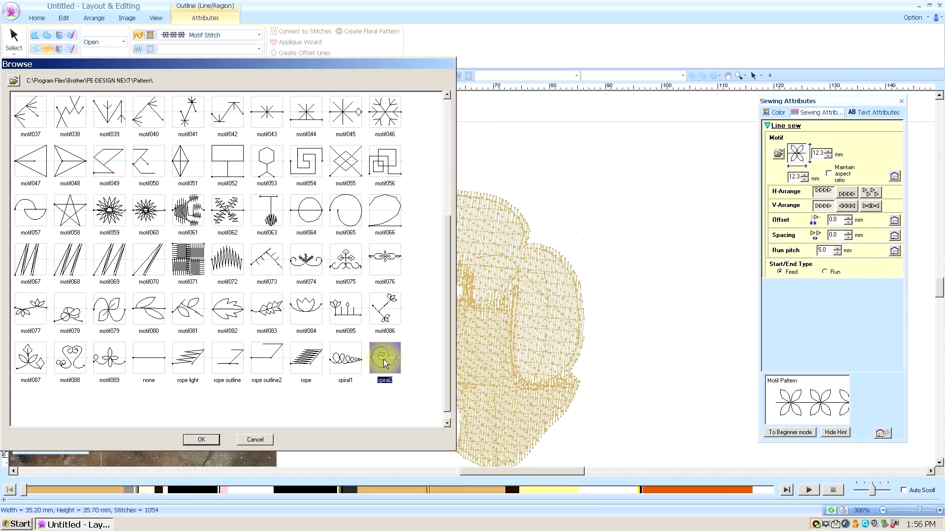
pyautogui.click(205, 439)
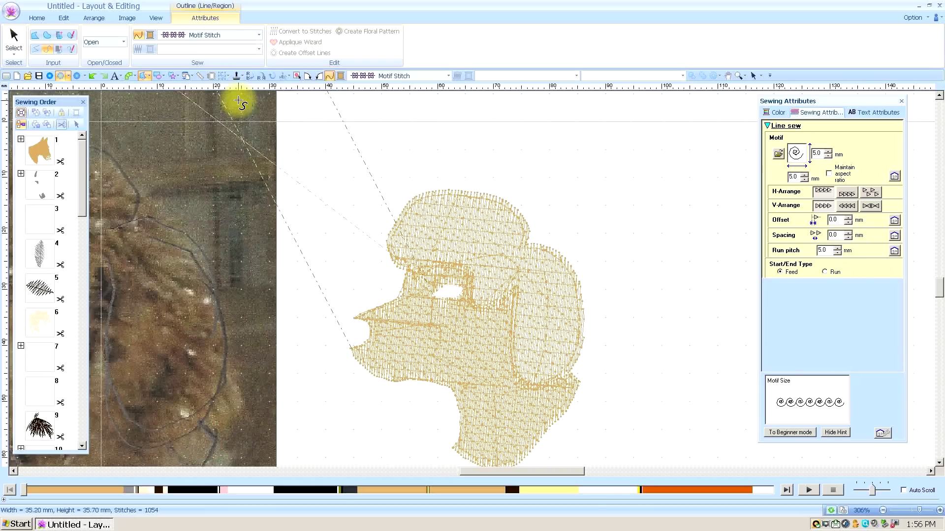
pyautogui.click(138, 35)
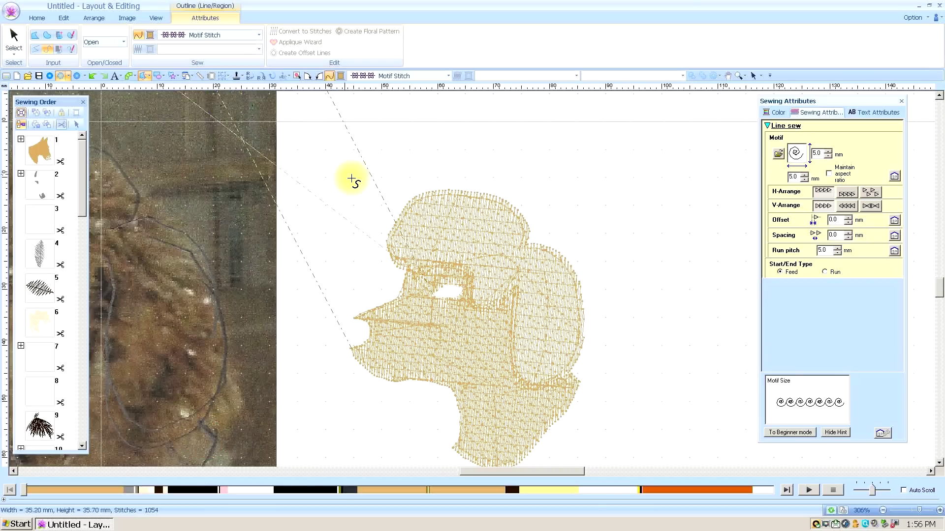
# Draw one continuous curved line winding inward in repeated passes over the poodle's topknot and ear, about 34 by 35 mm overall
pyautogui.click(400, 235)
pyautogui.click(394, 246)
pyautogui.click(418, 267)
pyautogui.click(447, 262)
pyautogui.click(479, 270)
pyautogui.click(478, 298)
pyautogui.click(516, 285)
pyautogui.click(518, 345)
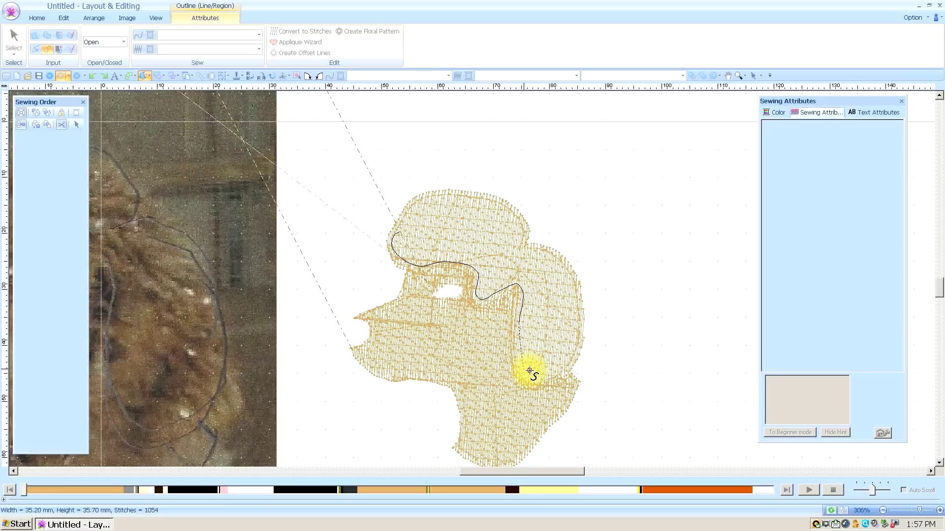
pyautogui.click(562, 367)
pyautogui.click(548, 259)
pyautogui.click(518, 254)
pyautogui.click(511, 226)
pyautogui.click(489, 204)
pyautogui.click(447, 197)
pyautogui.click(416, 202)
pyautogui.click(406, 230)
pyautogui.click(468, 257)
pyautogui.click(481, 271)
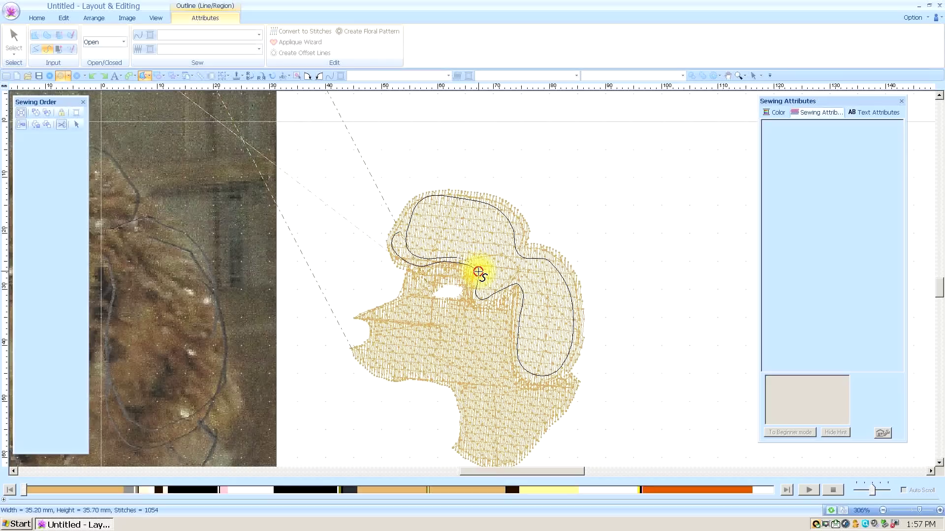
pyautogui.click(485, 281)
pyautogui.click(512, 281)
pyautogui.click(524, 323)
pyautogui.click(527, 353)
pyautogui.click(544, 365)
pyautogui.click(572, 342)
pyautogui.click(562, 304)
pyautogui.click(516, 249)
pyautogui.click(506, 216)
pyautogui.click(487, 201)
pyautogui.click(454, 199)
pyautogui.click(437, 201)
pyautogui.click(416, 218)
pyautogui.click(425, 247)
pyautogui.click(471, 254)
pyautogui.click(515, 272)
pyautogui.click(536, 317)
pyautogui.click(537, 344)
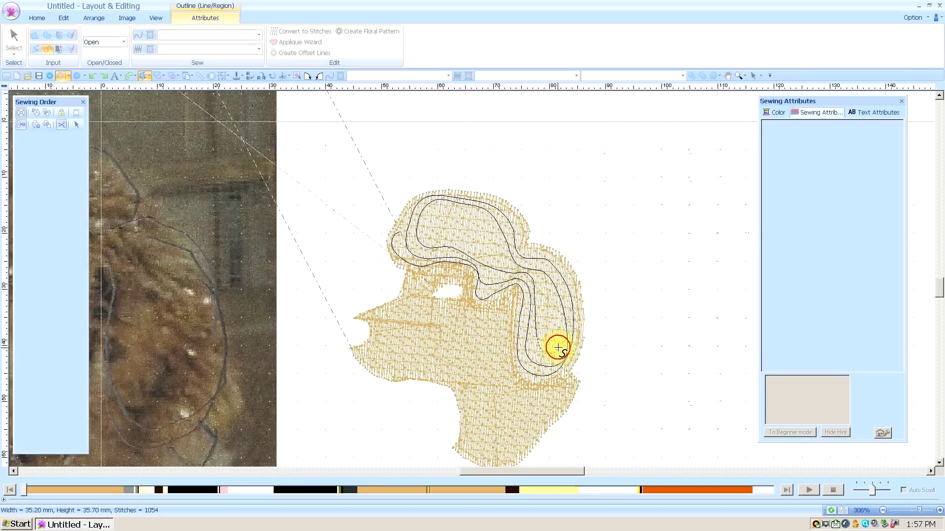
pyautogui.click(554, 309)
pyautogui.click(526, 271)
pyautogui.click(483, 224)
pyautogui.click(453, 211)
pyautogui.click(436, 208)
pyautogui.click(428, 225)
pyautogui.click(449, 234)
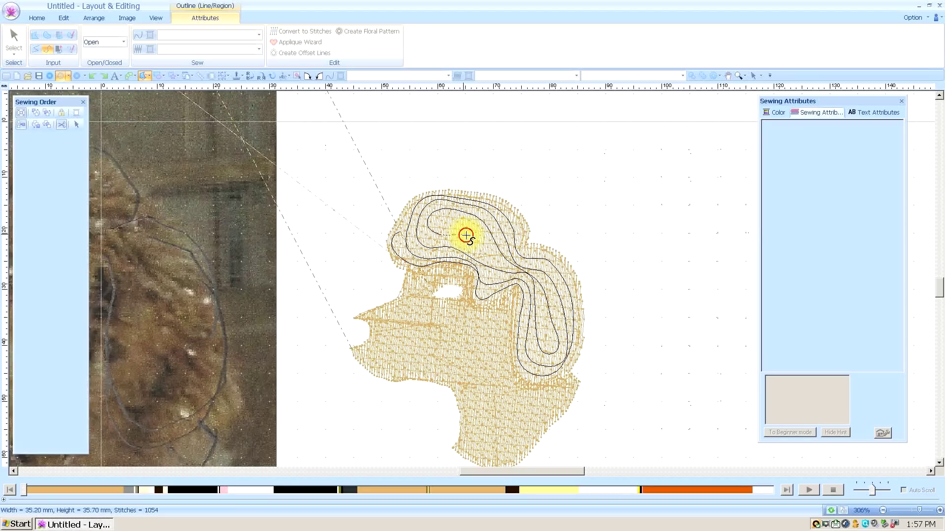
pyautogui.doubleClick(491, 259)
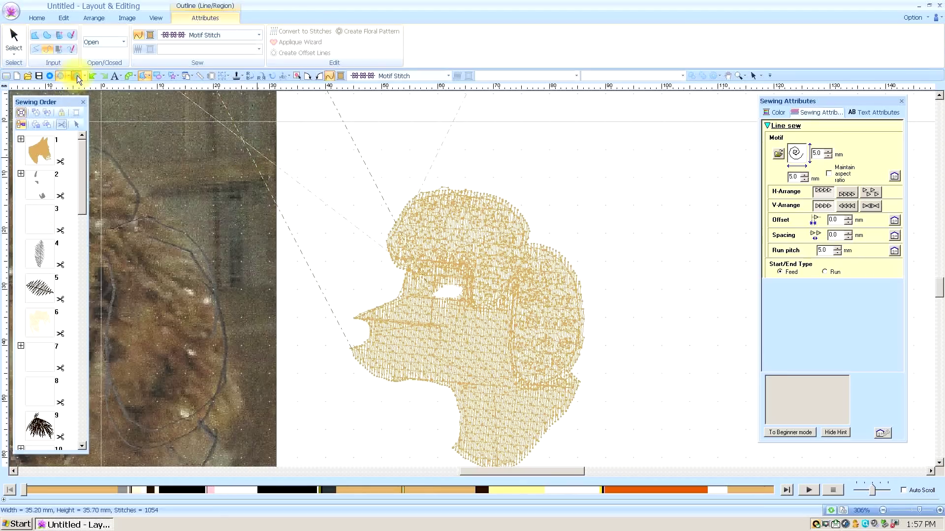
# Preview the curled poodle head in realistic view, show the whole design page, and deselect the motif line
pyautogui.click(77, 75)
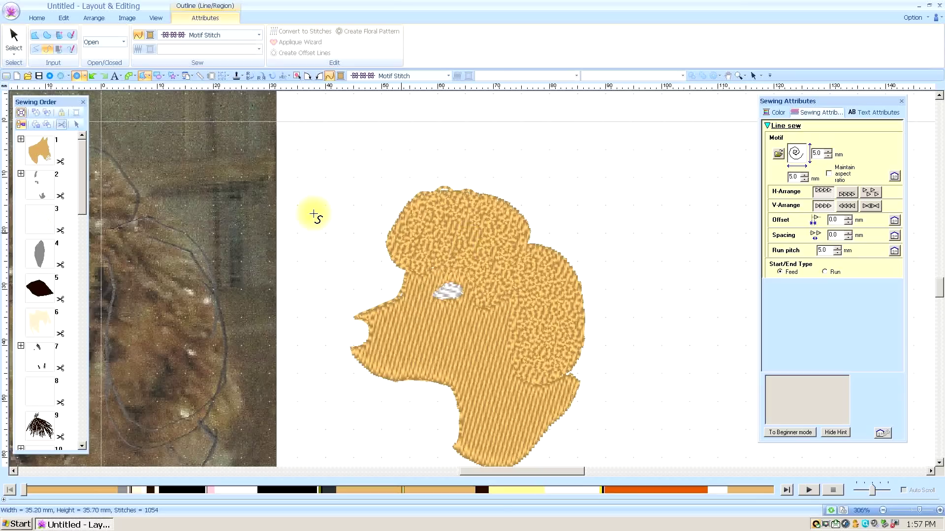
pyautogui.click(14, 41)
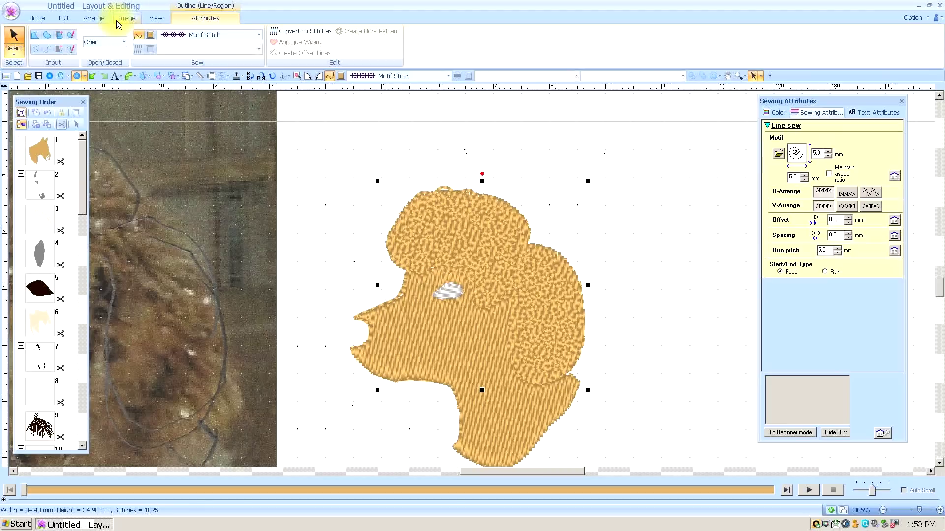
pyautogui.click(37, 19)
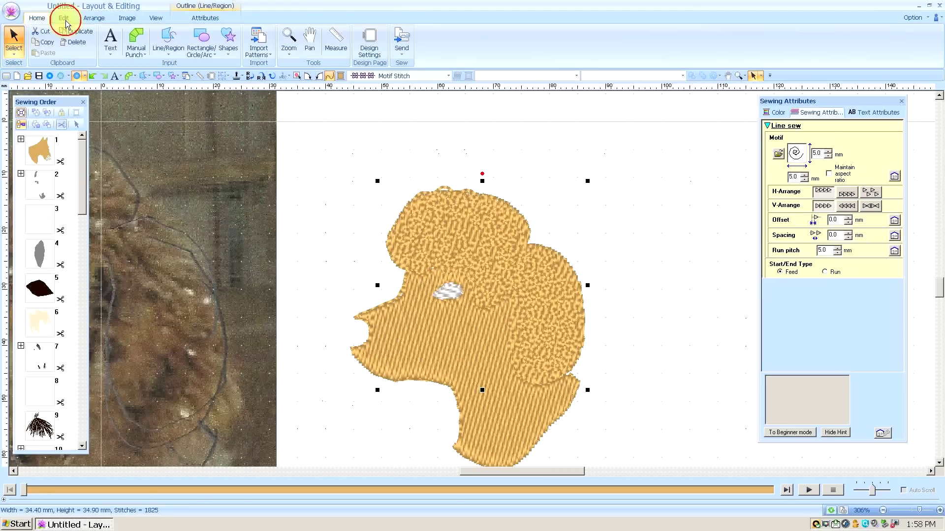
pyautogui.click(284, 47)
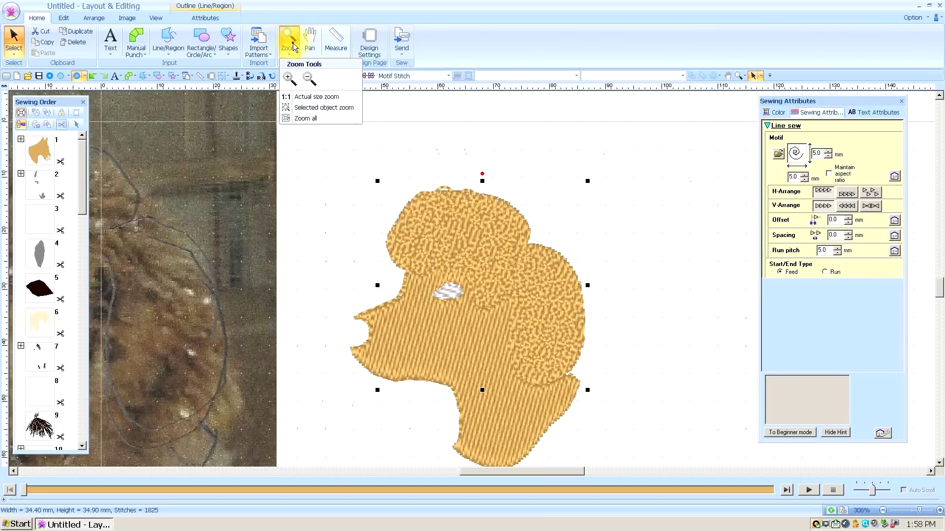
pyautogui.click(306, 120)
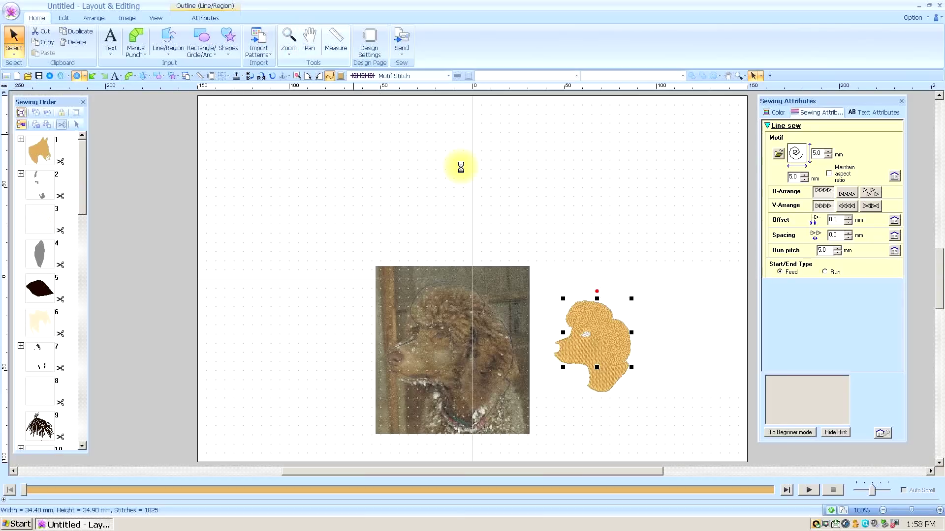
pyautogui.click(692, 353)
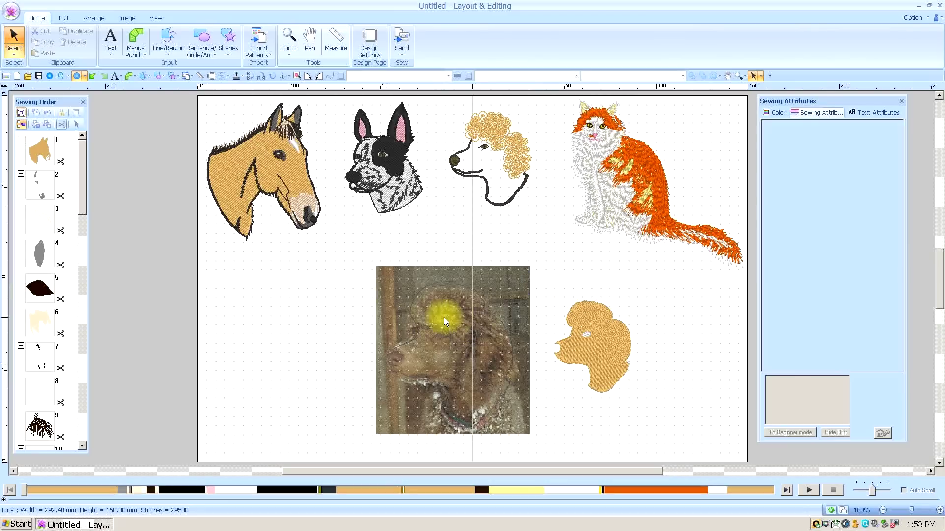
# Delete the poodle template photo and the poodle base fills with their curl line beside it
pyautogui.click(127, 18)
pyautogui.click(37, 41)
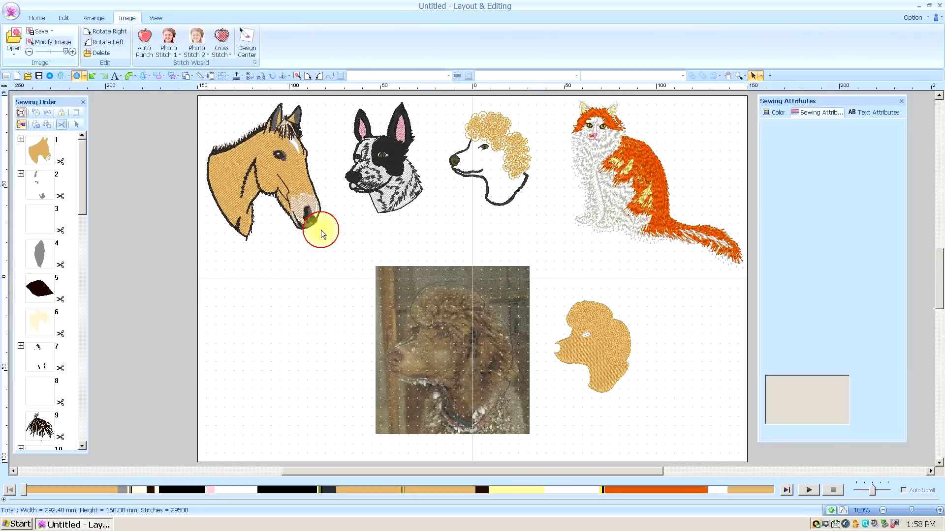
pyautogui.click(448, 333)
pyautogui.click(455, 332)
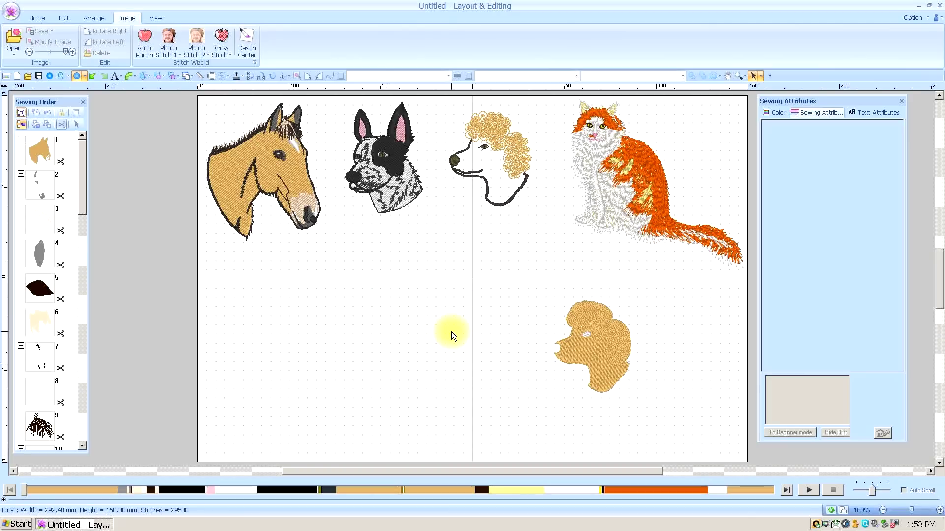
pyautogui.moveTo(532, 287); pyautogui.dragTo(705, 449)
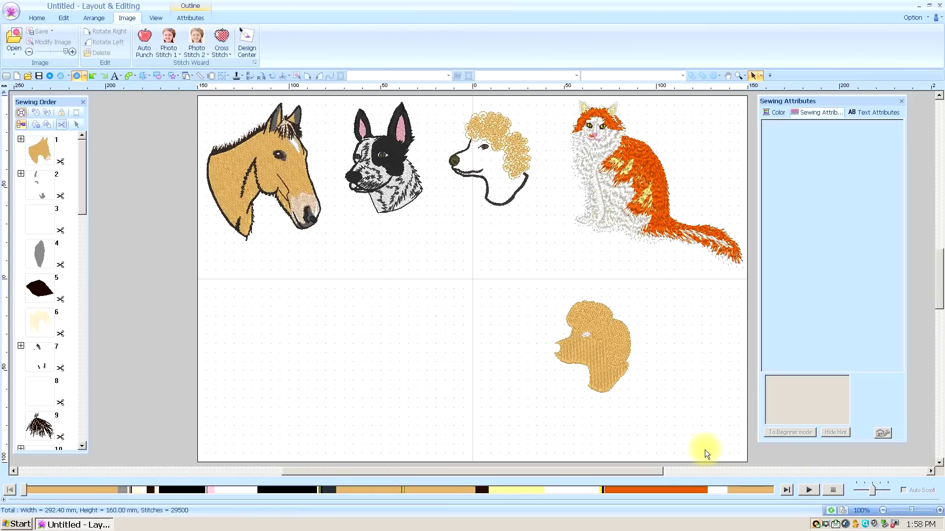
pyautogui.press('Delete')
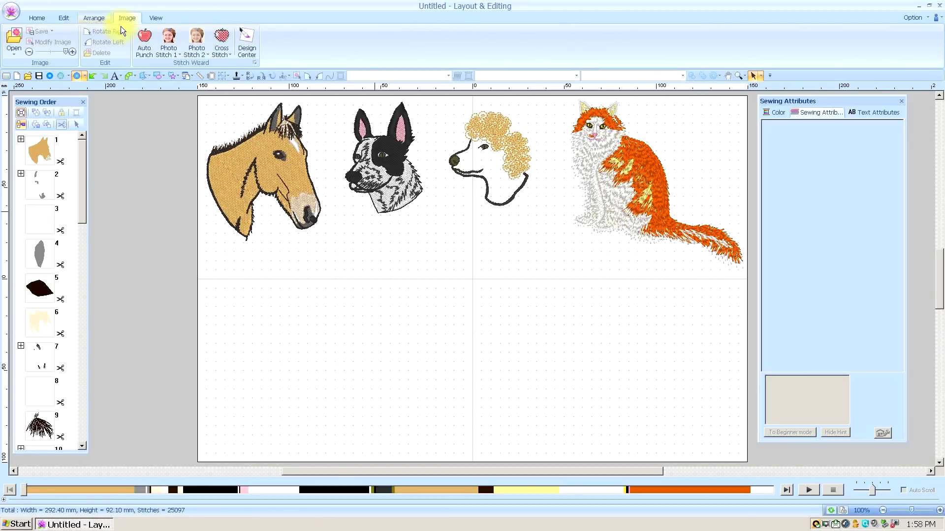
# Open the Bob template cat photo from file and place it in the empty area below the finished designs
pyautogui.click(18, 39)
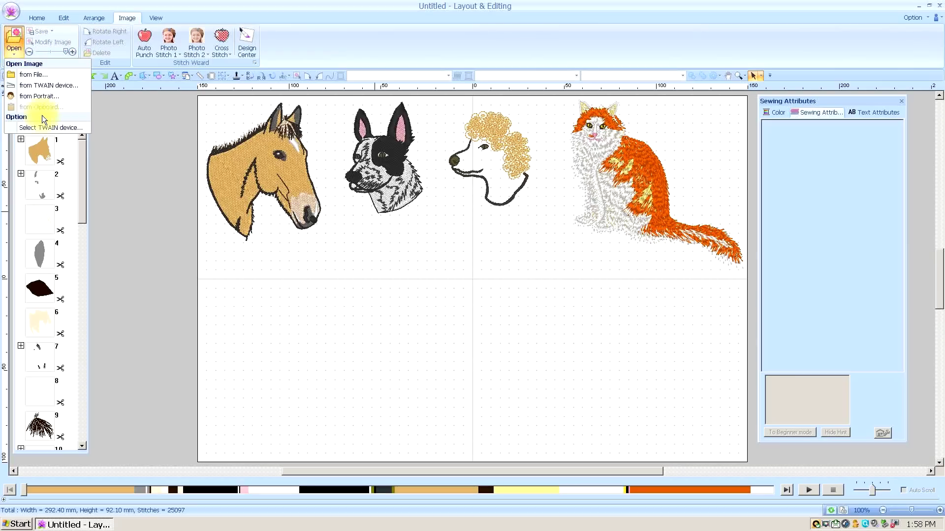
pyautogui.click(24, 74)
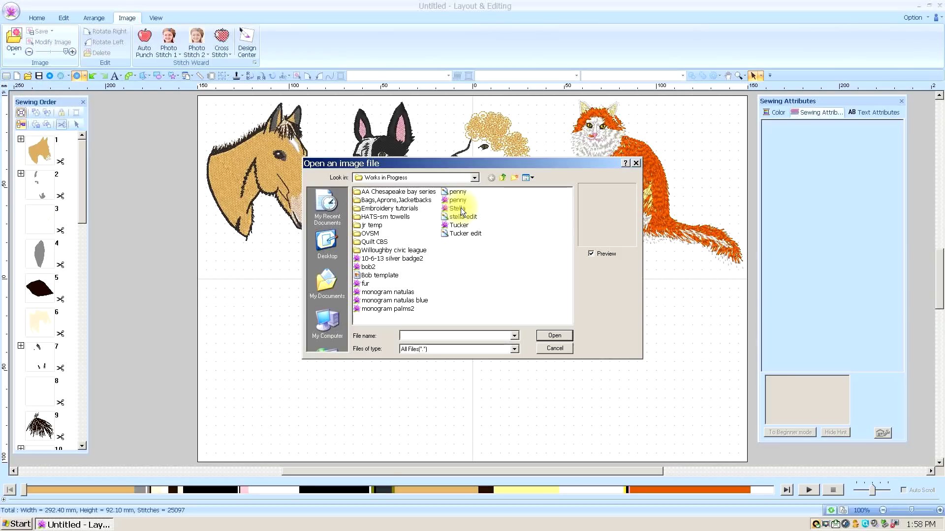
pyautogui.click(399, 274)
pyautogui.click(551, 335)
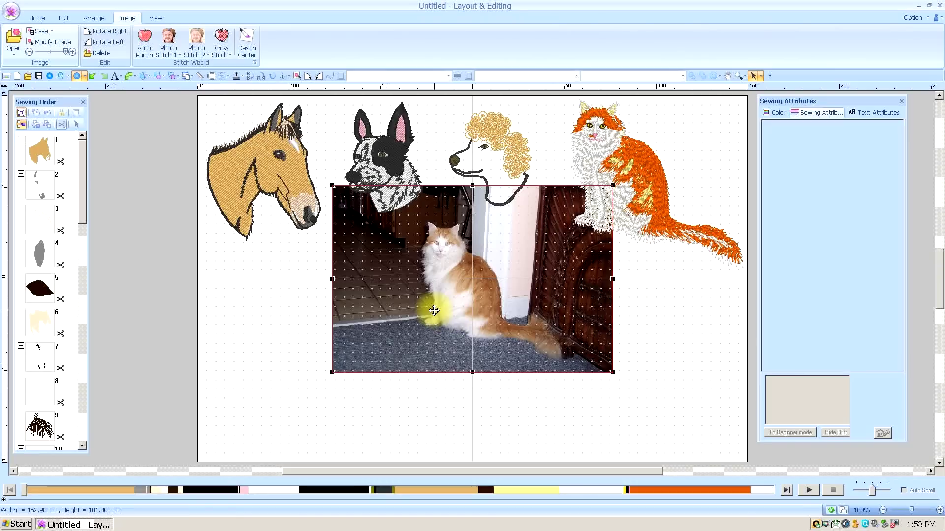
pyautogui.moveTo(433, 305); pyautogui.dragTo(371, 351)
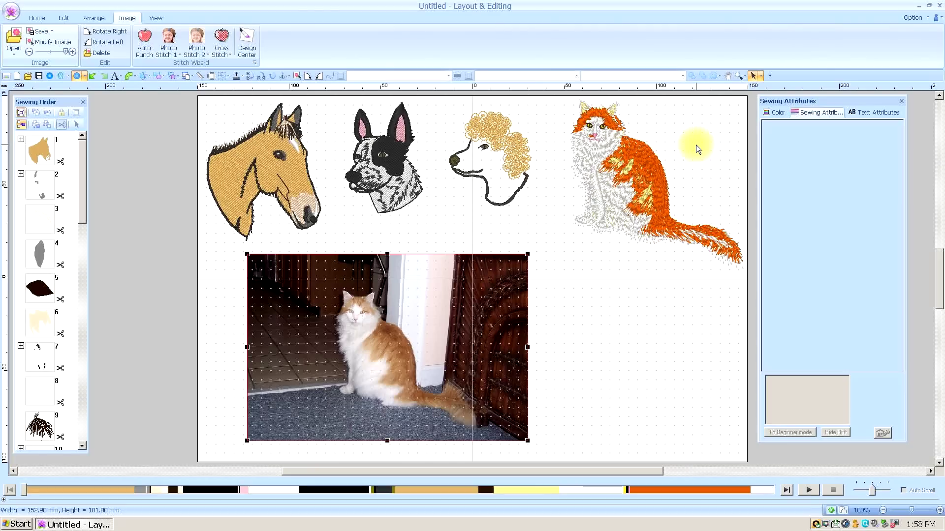
# Draw one continuous freehand zigzag line of short fur strokes down the edge of the cat's chest, about 9 by 23 mm
pyautogui.click(44, 21)
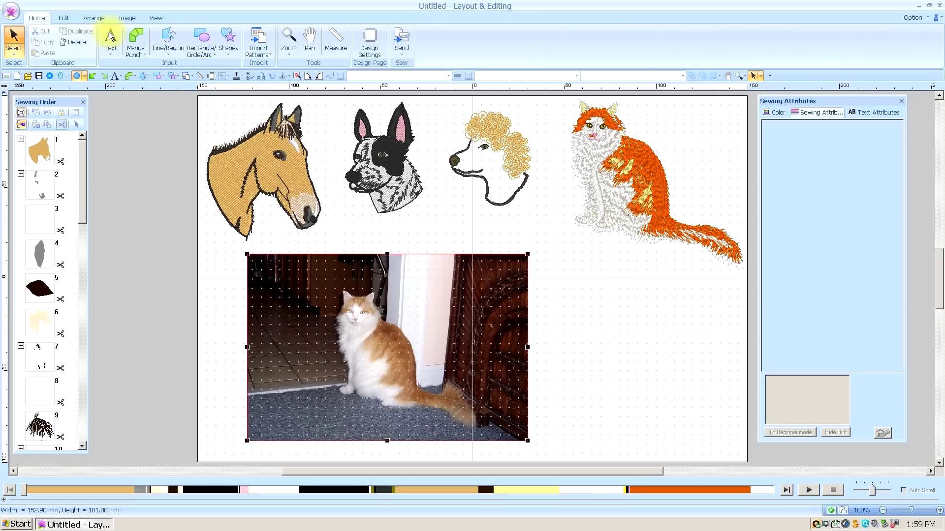
pyautogui.click(168, 43)
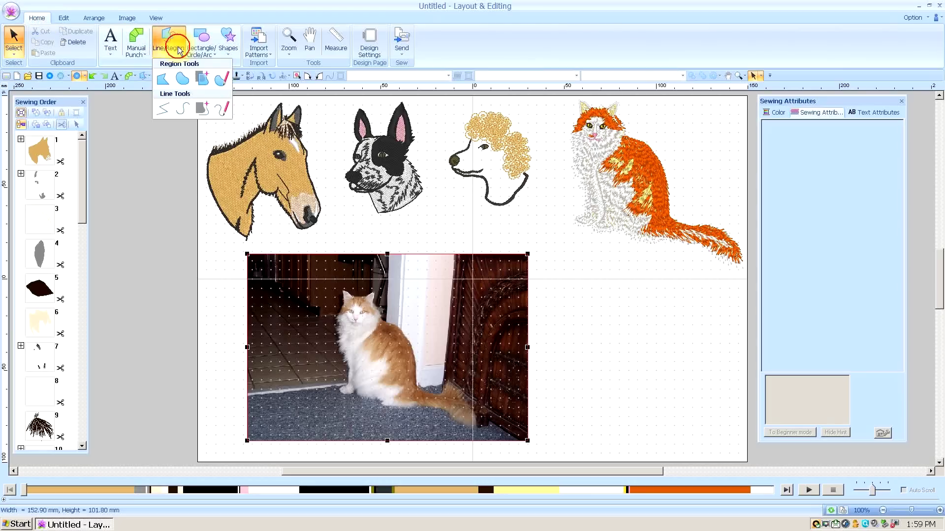
pyautogui.click(225, 111)
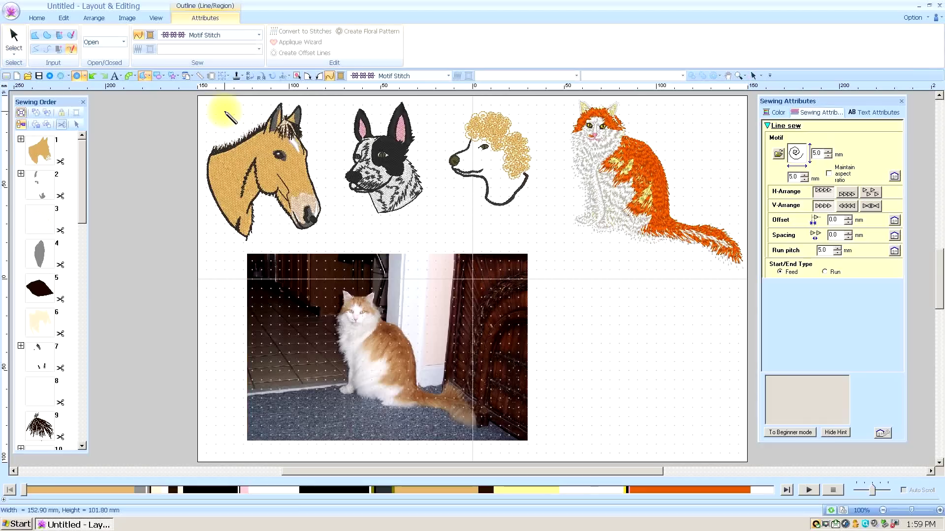
pyautogui.click(35, 19)
pyautogui.click(290, 44)
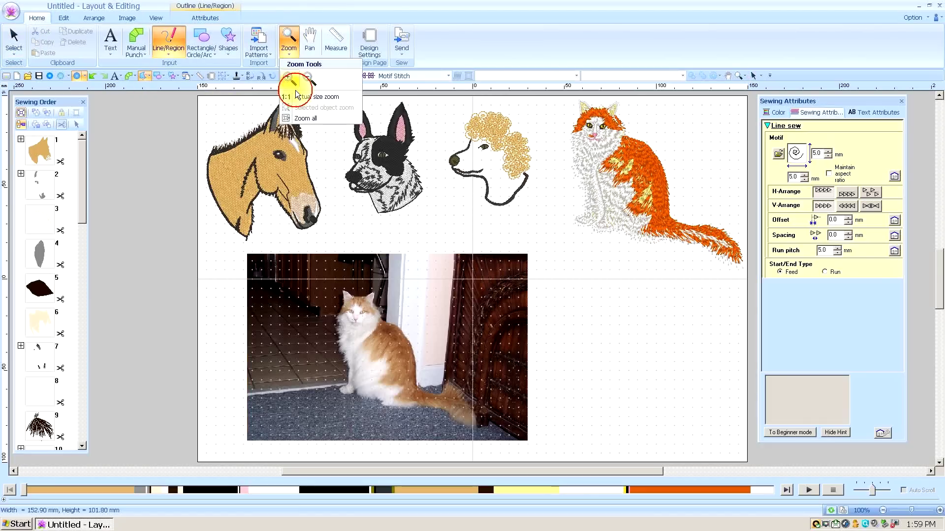
pyautogui.click(289, 101)
pyautogui.moveTo(338, 302); pyautogui.dragTo(447, 422)
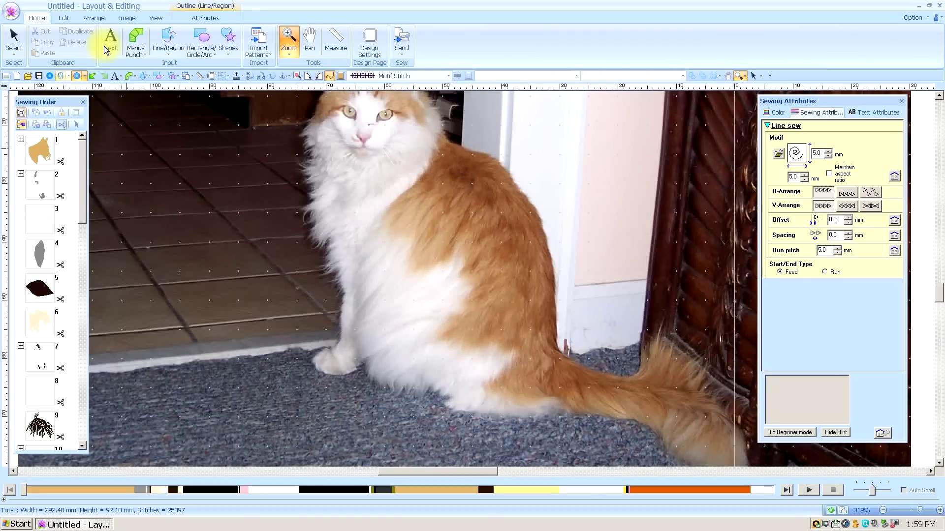
pyautogui.click(168, 50)
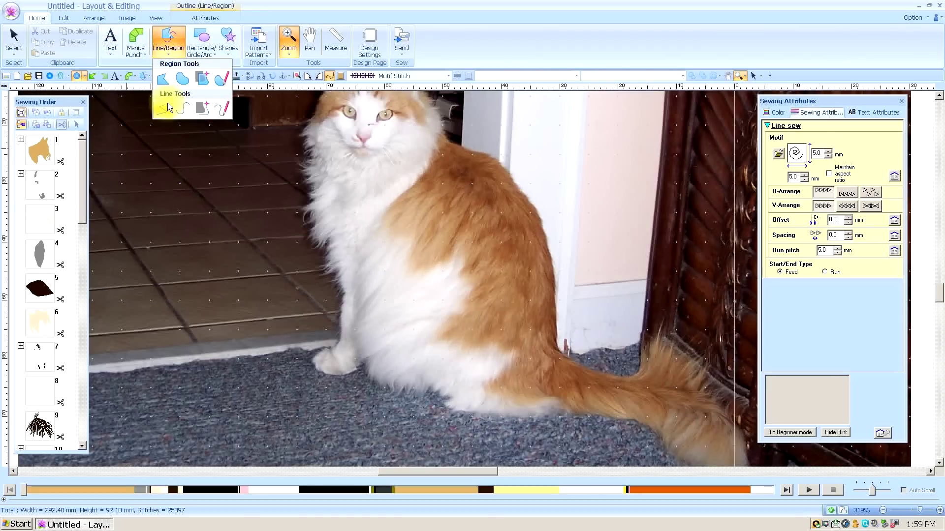
pyautogui.click(221, 111)
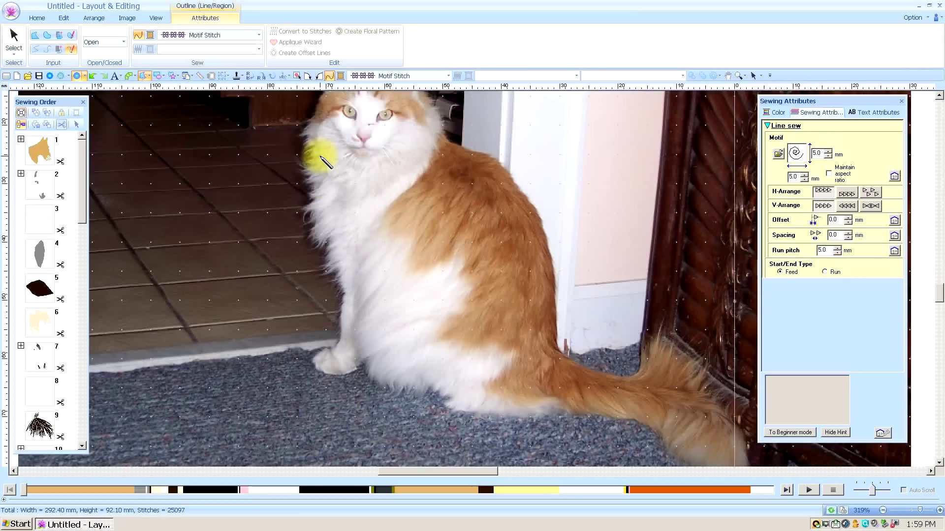
pyautogui.moveTo(320, 155)
pyautogui.mouseDown()
pyautogui.moveTo(304, 172)
pyautogui.moveTo(324, 183)
pyautogui.moveTo(306, 198)
pyautogui.moveTo(334, 194)
pyautogui.moveTo(306, 208)
pyautogui.moveTo(326, 205)
pyautogui.moveTo(307, 222)
pyautogui.moveTo(328, 212)
pyautogui.moveTo(313, 242)
pyautogui.moveTo(335, 224)
pyautogui.moveTo(326, 246)
pyautogui.moveTo(346, 221)
pyautogui.moveTo(331, 225)
pyautogui.moveTo(348, 209)
pyautogui.moveTo(325, 218)
pyautogui.moveTo(341, 201)
pyautogui.moveTo(320, 208)
pyautogui.moveTo(336, 195)
pyautogui.moveTo(321, 179)
pyautogui.moveTo(331, 170)
pyautogui.moveTo(316, 168)
pyautogui.moveTo(321, 185)
pyautogui.moveTo(335, 180)
pyautogui.moveTo(326, 188)
pyautogui.moveTo(342, 184)
pyautogui.moveTo(330, 193)
pyautogui.moveTo(348, 196)
pyautogui.moveTo(336, 206)
pyautogui.moveTo(356, 201)
pyautogui.moveTo(341, 211)
pyautogui.moveTo(348, 217)
pyautogui.moveTo(333, 245)
pyautogui.moveTo(351, 237)
pyautogui.moveTo(329, 250)
pyautogui.moveTo(345, 245)
pyautogui.moveTo(328, 265)
pyautogui.moveTo(346, 264)
pyautogui.moveTo(334, 273)
pyautogui.moveTo(353, 276)
pyautogui.mouseUp()
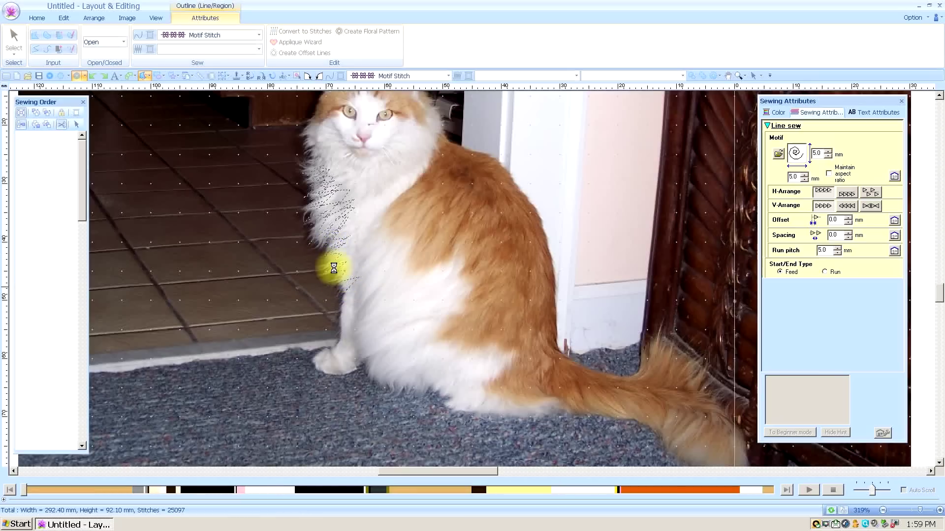
# Select the chest fur line and set its line sew type to Running Stitch
pyautogui.click(18, 39)
pyautogui.click(17, 36)
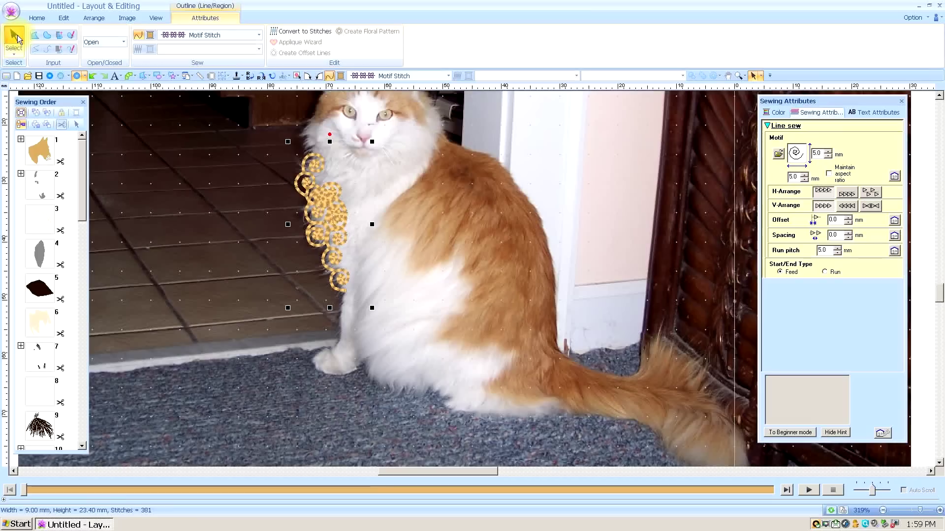
pyautogui.click(259, 35)
pyautogui.click(217, 55)
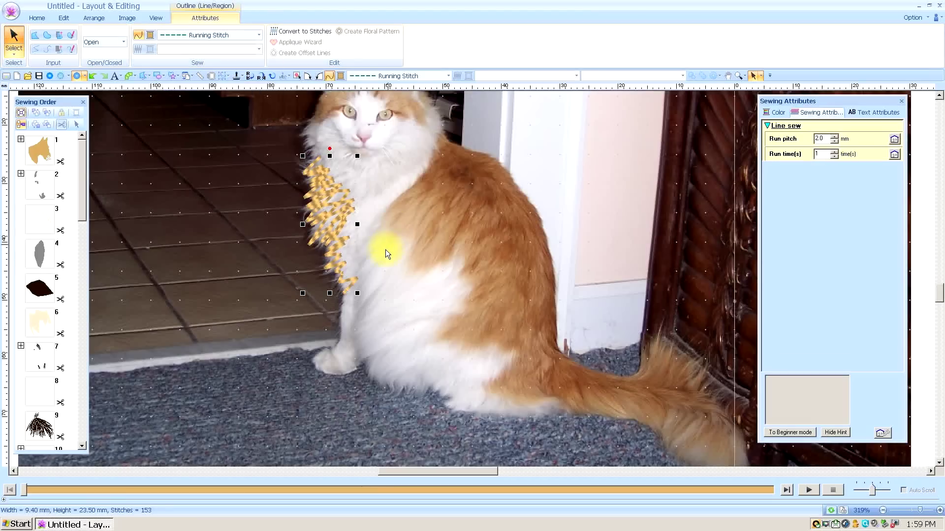
# Examine the individual edit points of the chest fur line and return to whole-object selection
pyautogui.click(14, 55)
pyautogui.click(34, 79)
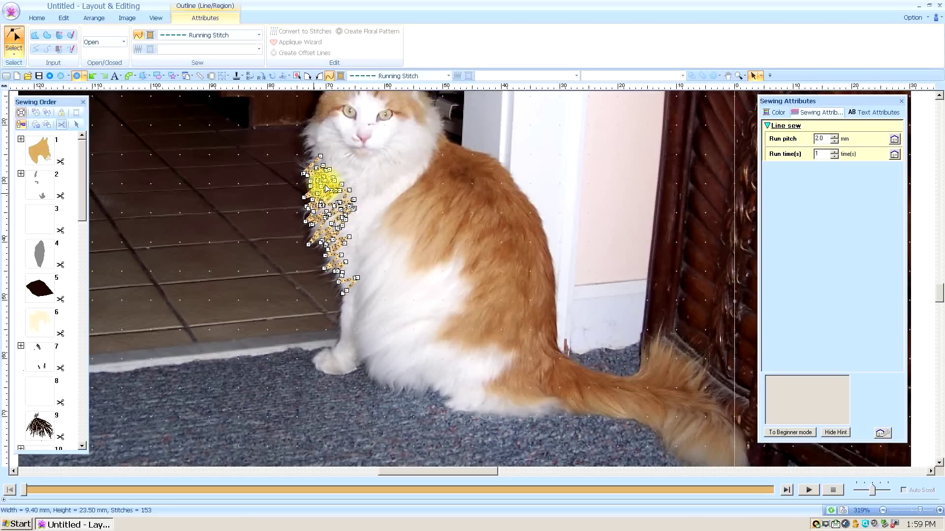
pyautogui.click(14, 54)
pyautogui.click(16, 80)
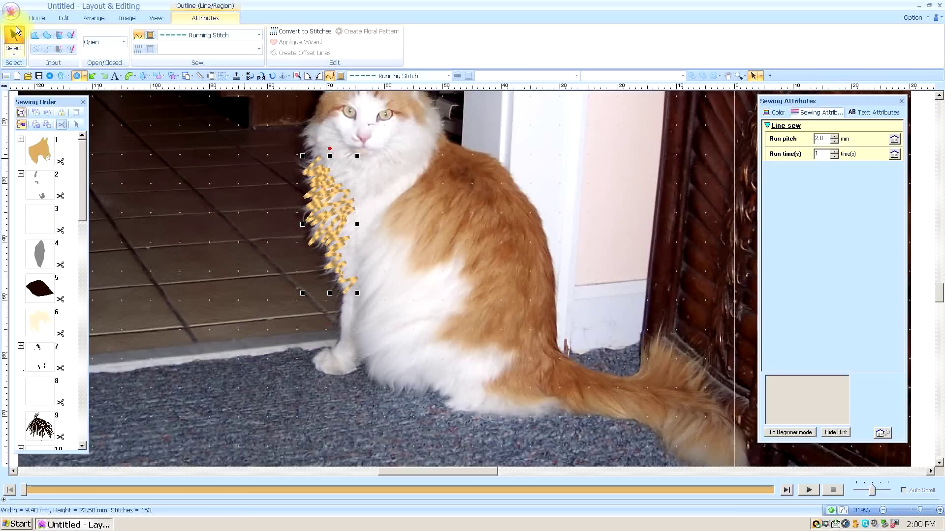
# Start a straight Manual Punch block, reset the top feathered-edge length to its default and enable feathering on both sides
pyautogui.click(37, 18)
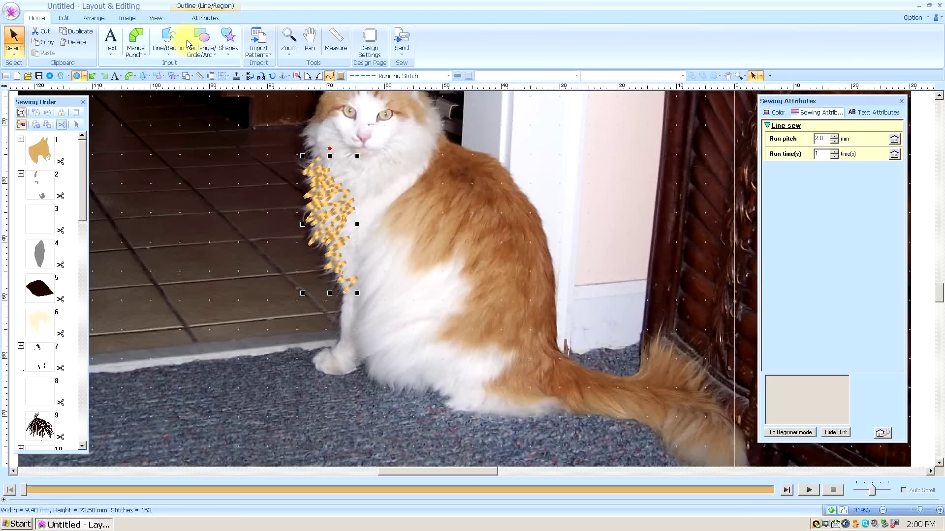
pyautogui.click(134, 47)
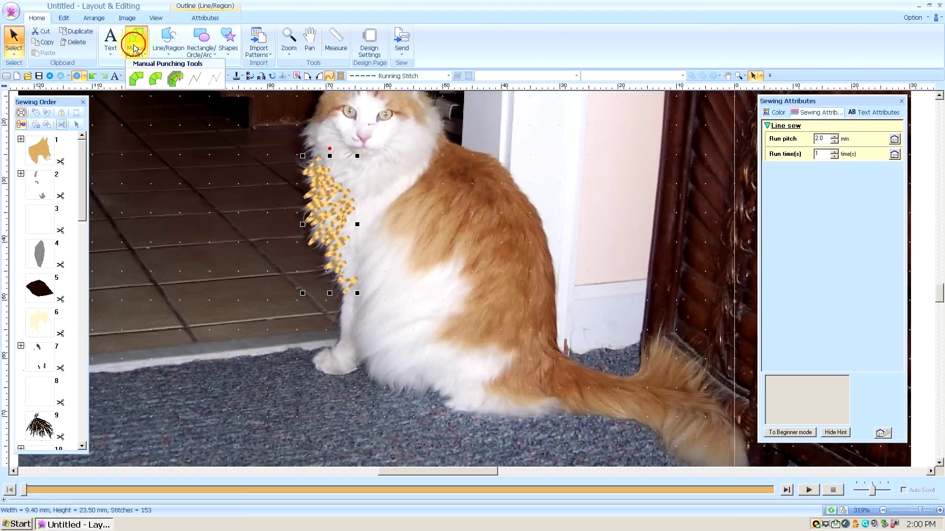
pyautogui.click(136, 79)
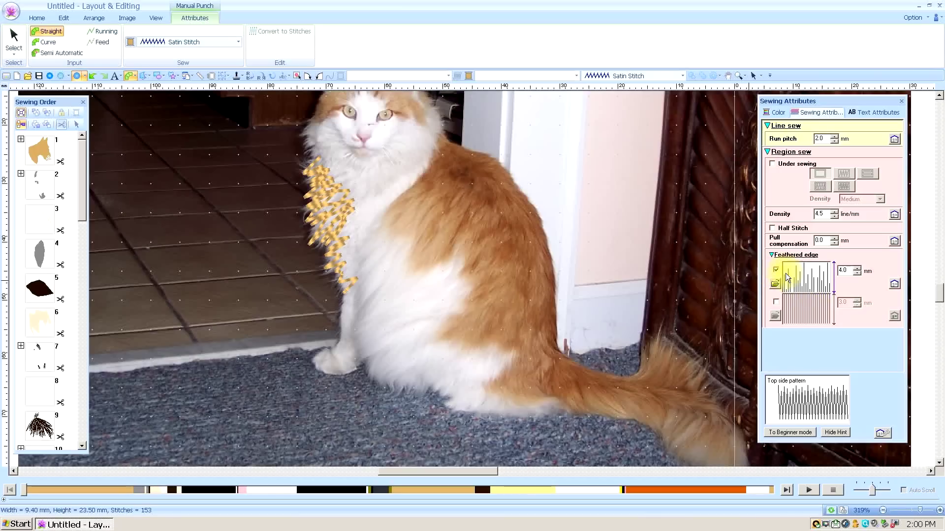
pyautogui.click(894, 285)
pyautogui.click(776, 270)
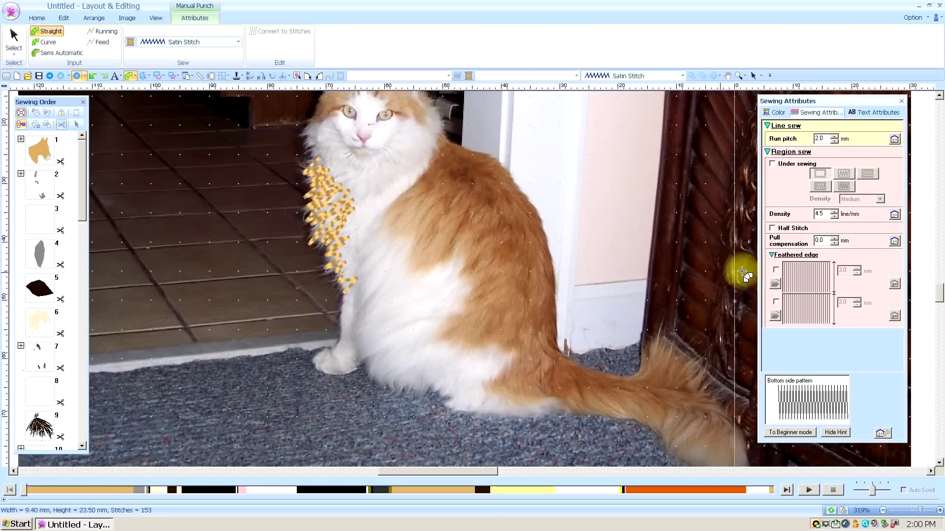
pyautogui.click(777, 269)
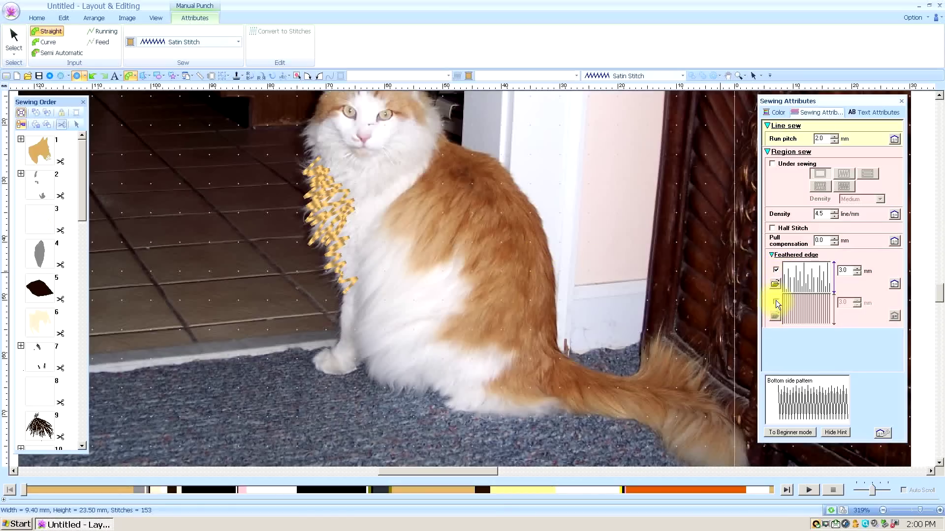
pyautogui.click(776, 302)
# Set the feathered edge's maximum length to 4.6 mm on the top side and 6.8 mm on the bottom side
pyautogui.click(856, 267)
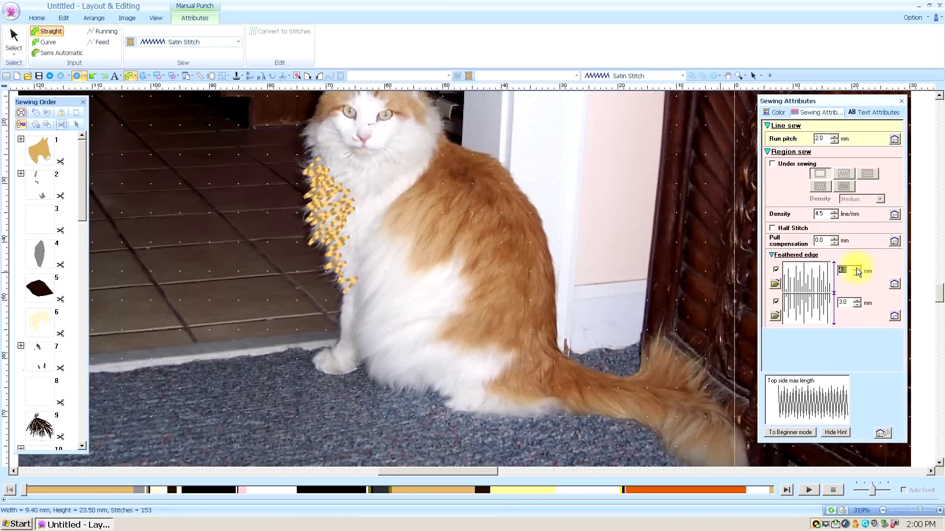
pyautogui.click(856, 267)
pyautogui.click(856, 268)
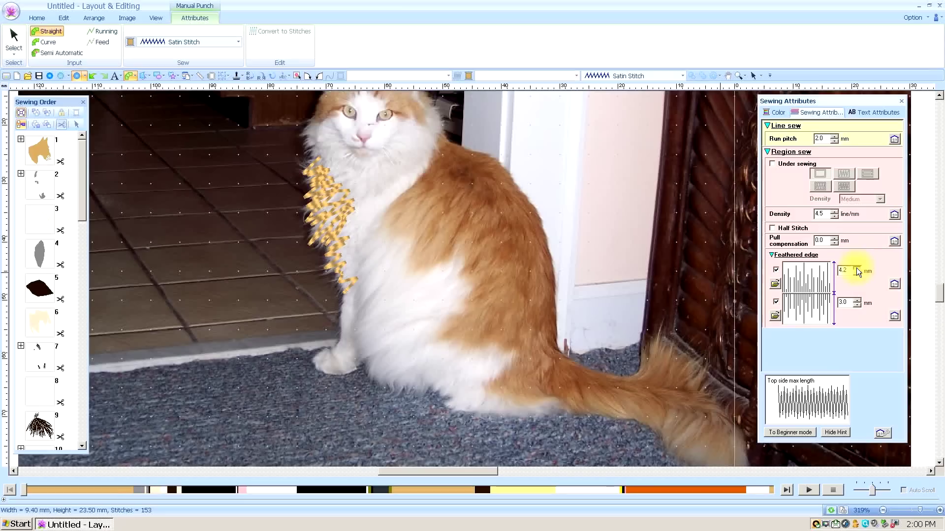
pyautogui.click(856, 300)
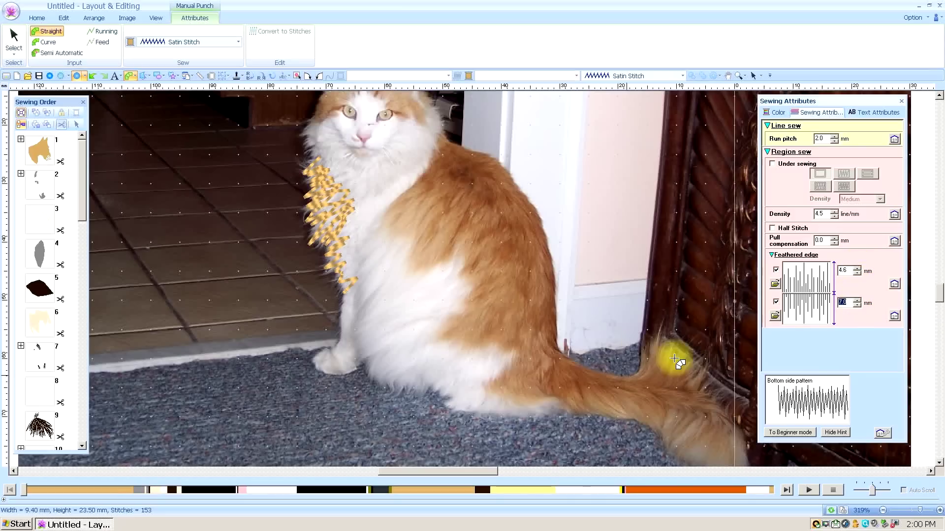
pyautogui.click(856, 305)
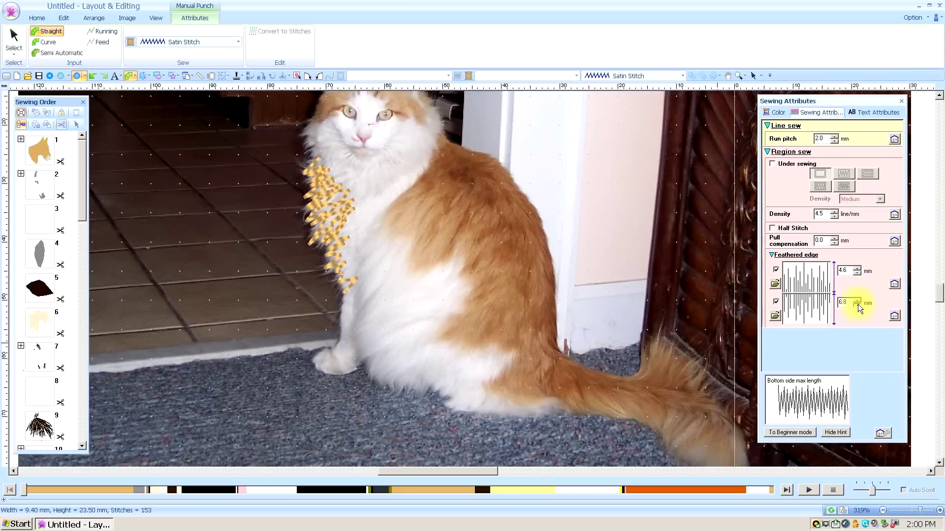